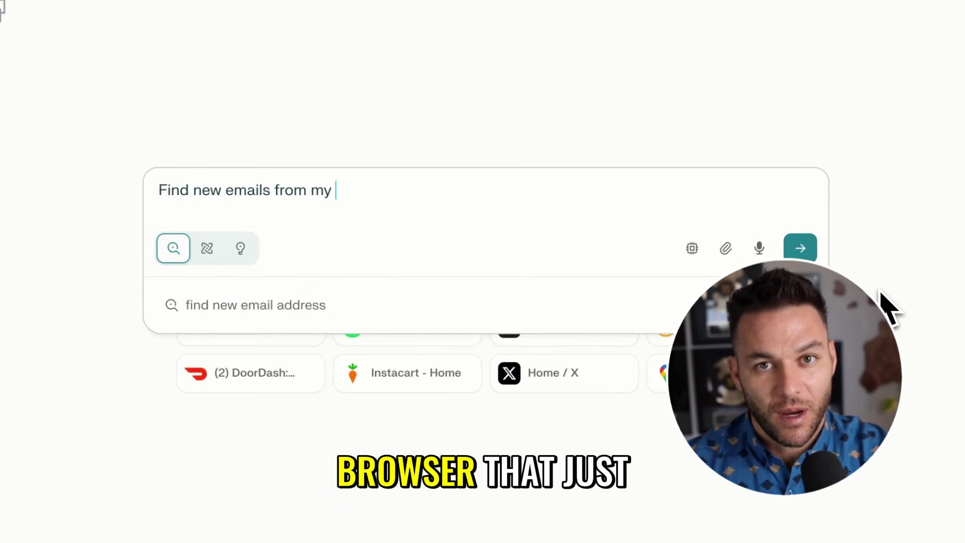
Ask Comet for new emails from my teammates and open the cited email
text(ls from my teammat)
text(es)
key(Return)
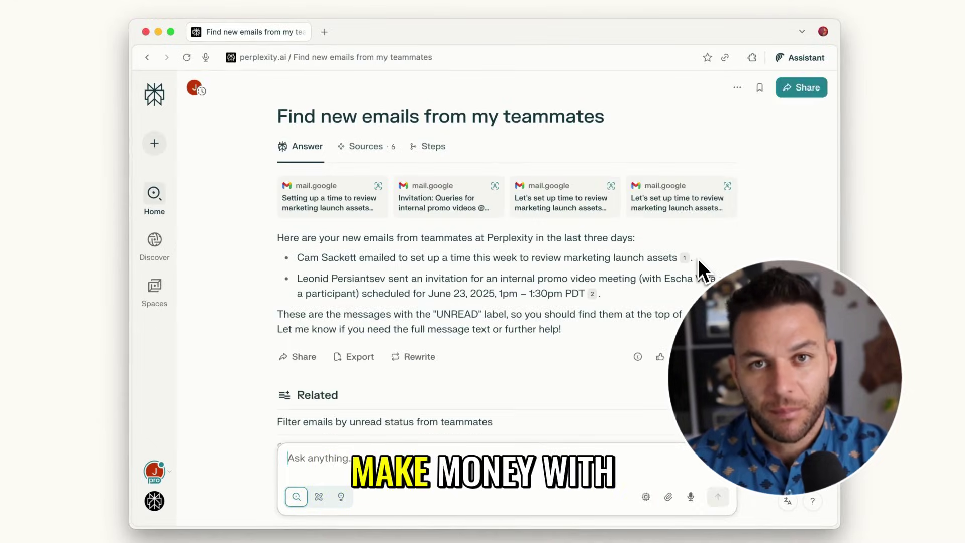
click(684, 258)
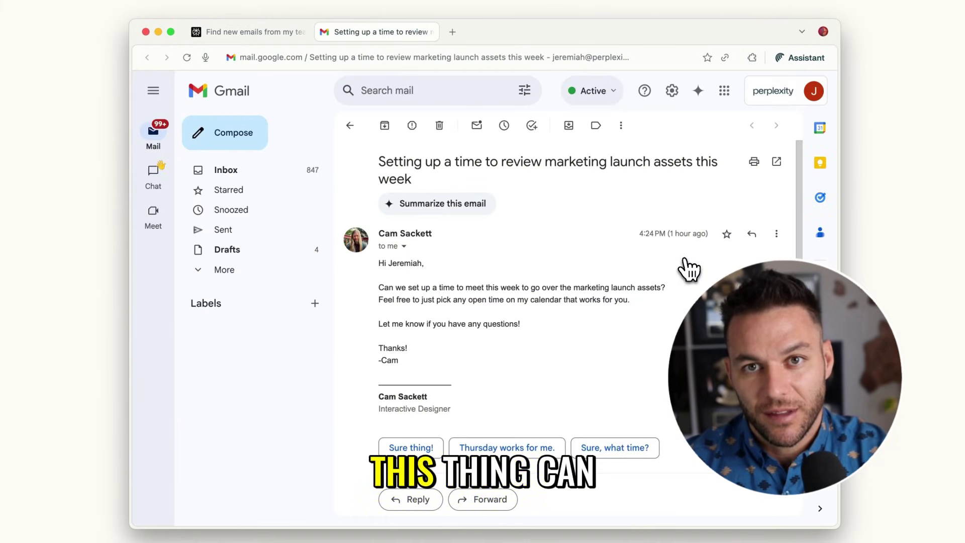
Open the five recommended hybrid bike links in new tabs
right_click(446, 250)
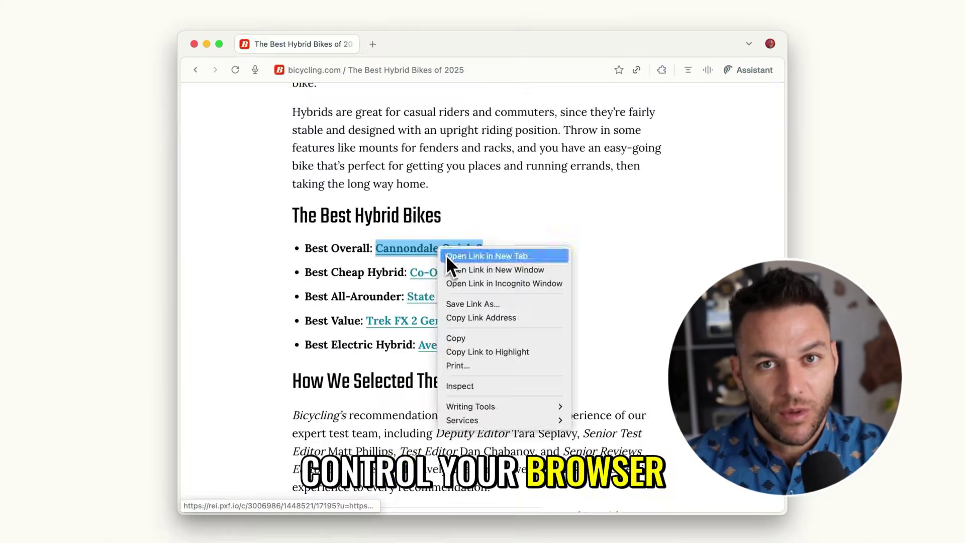
click(484, 259)
super+click(439, 272)
super+click(453, 296)
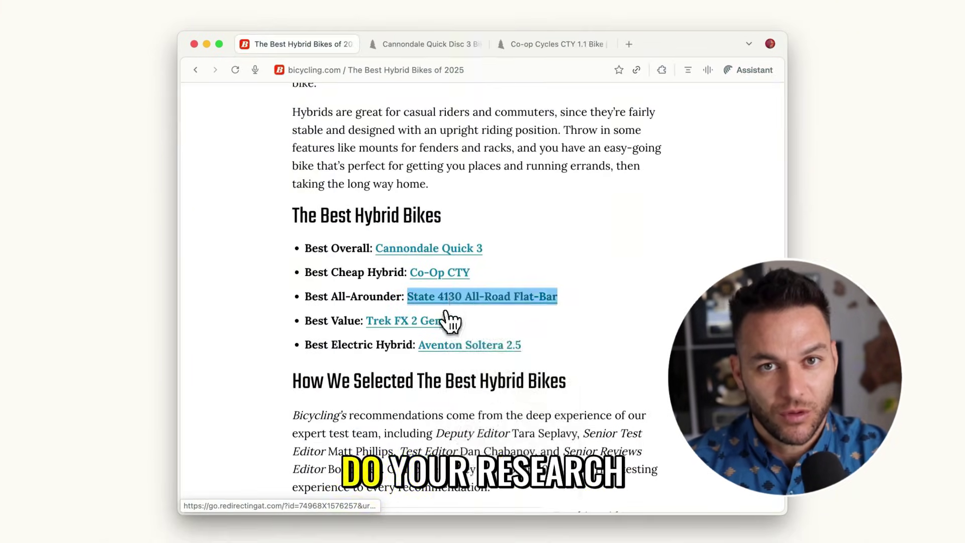
super+click(444, 321)
super+click(443, 346)
In a new tab, ask 'Which of these bikes will ship to me the fastest?' @-mentioning all five bike tabs
key(super+t)
text(Which of these bike)
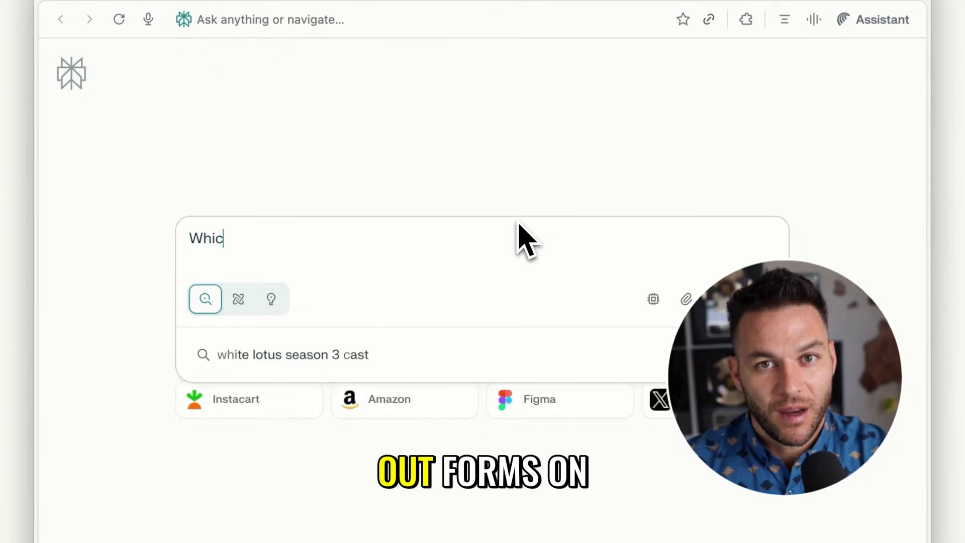
text(s will ship to me the fastes)
text(t? @)
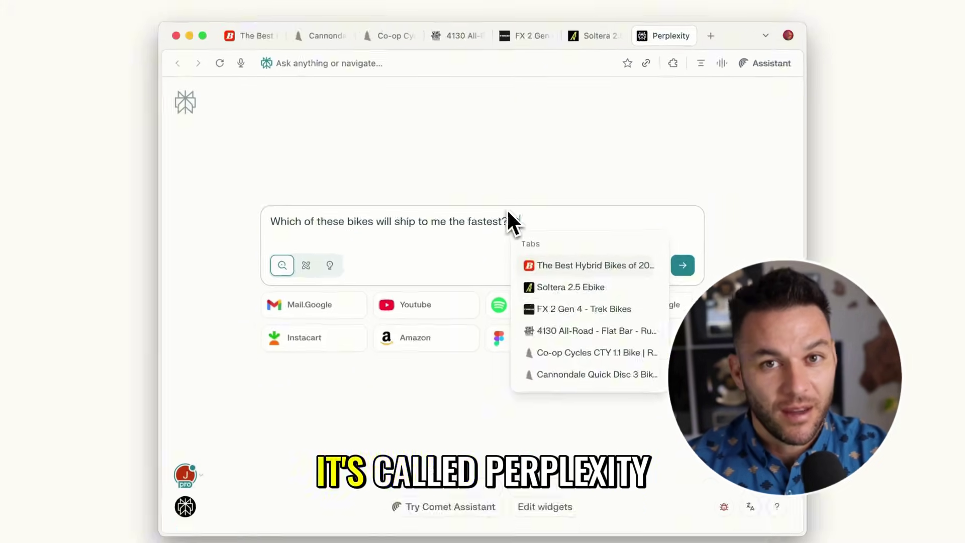
click(675, 328)
click(675, 362)
click(675, 397)
text(@)
click(608, 452)
click(553, 385)
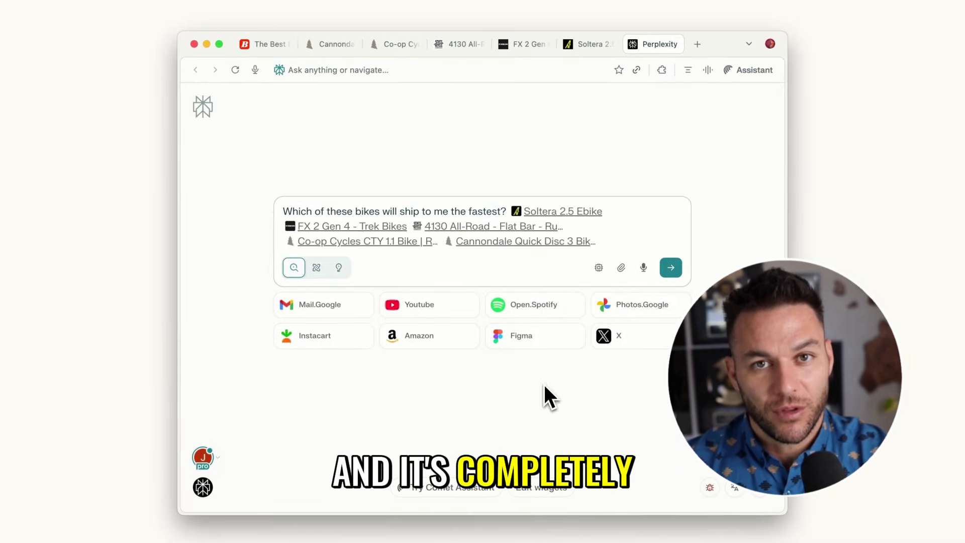
click(671, 267)
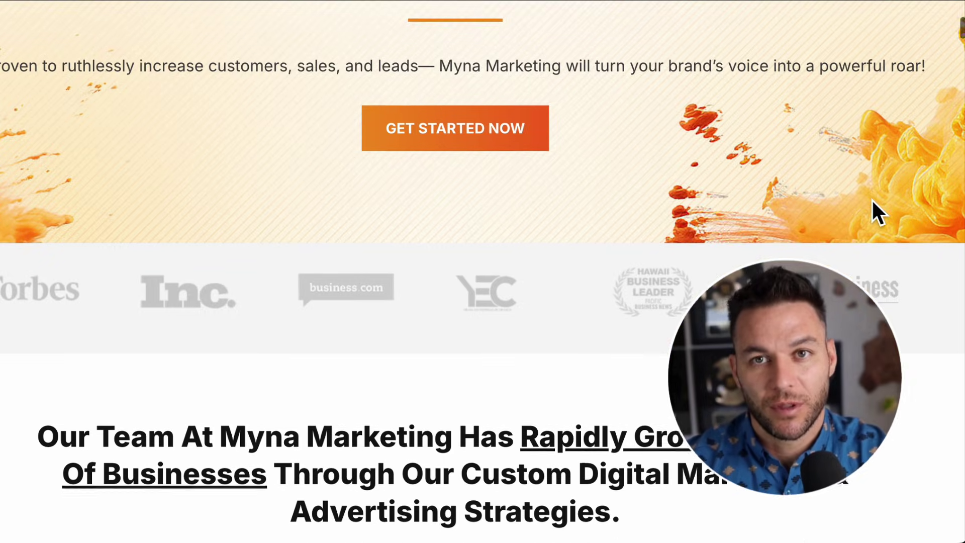
scroll(871, 198, down, 3)
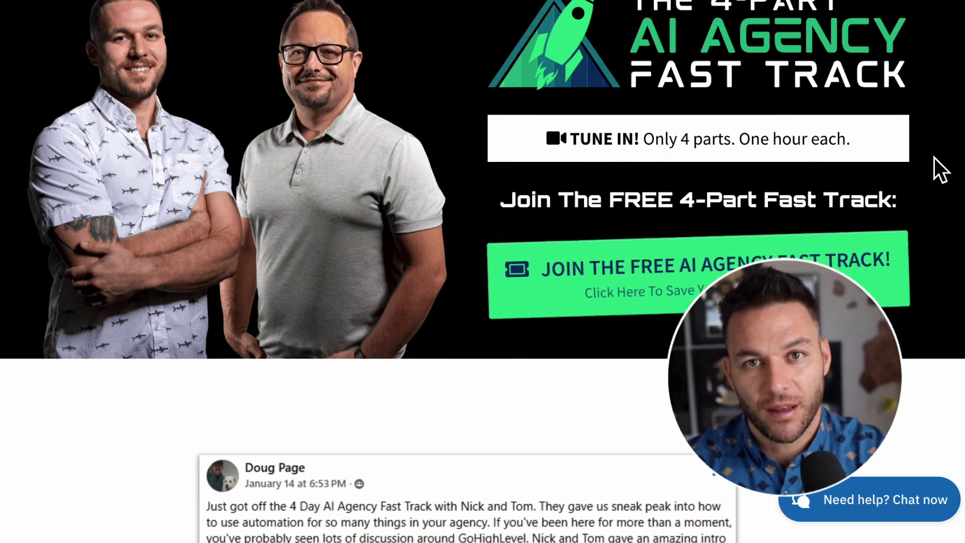
scroll(934, 158, down, 6)
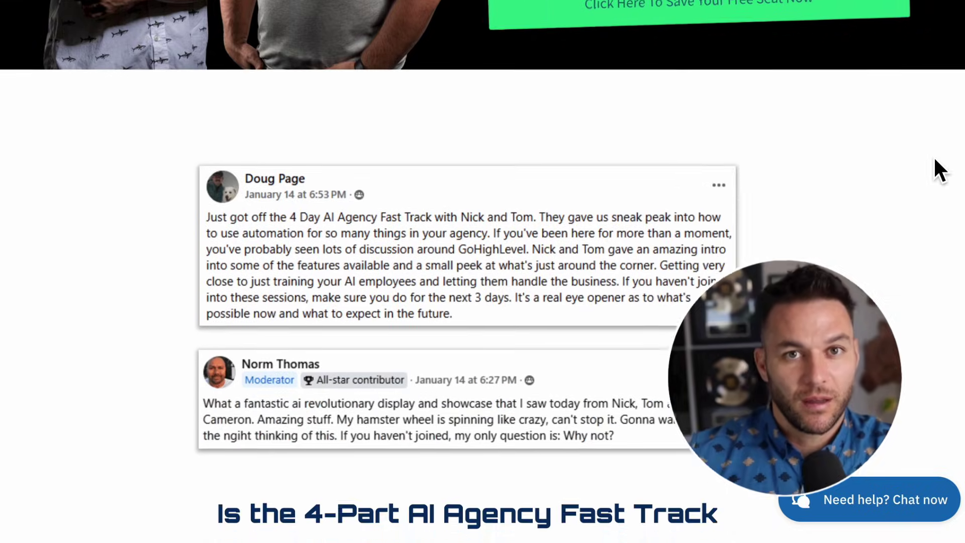
scroll(934, 158, down, 3)
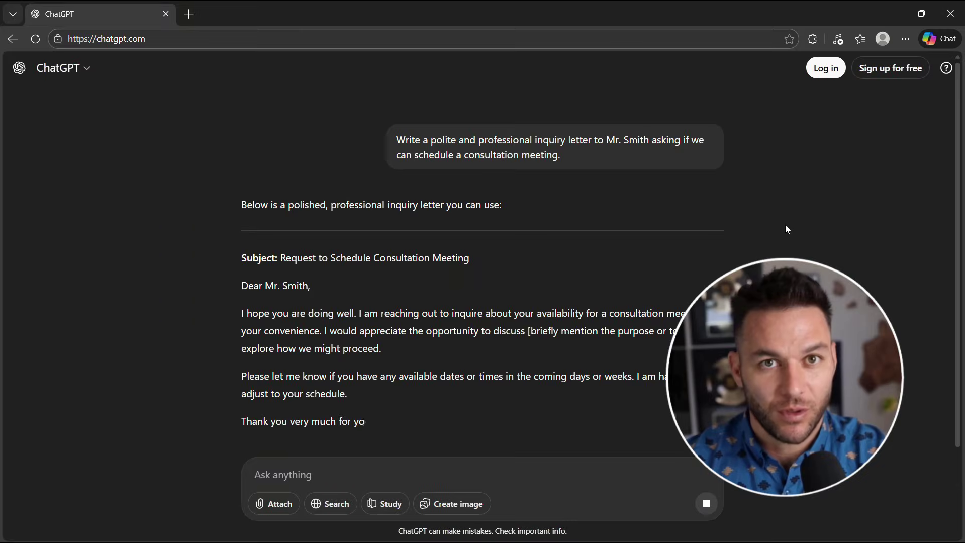
Select the drafted consultation letter and send the request to schedule a meeting for this week
scroll(793, 244, down, 2)
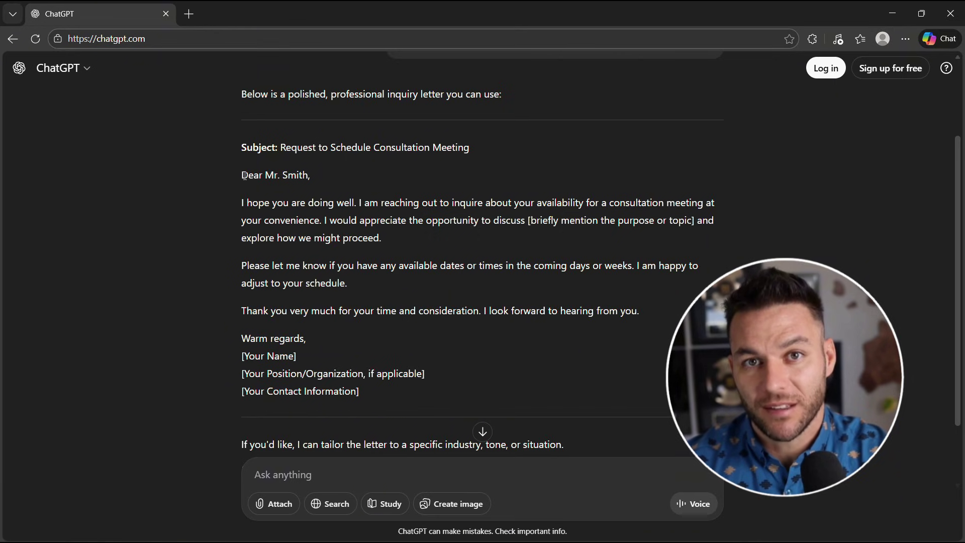
drag(241, 174, 324, 220)
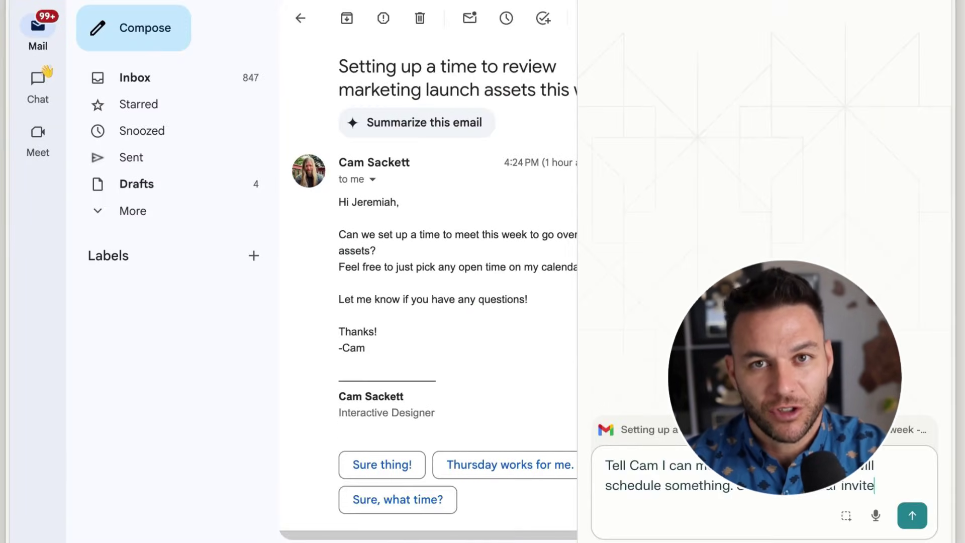
text(for this week when we are bo)
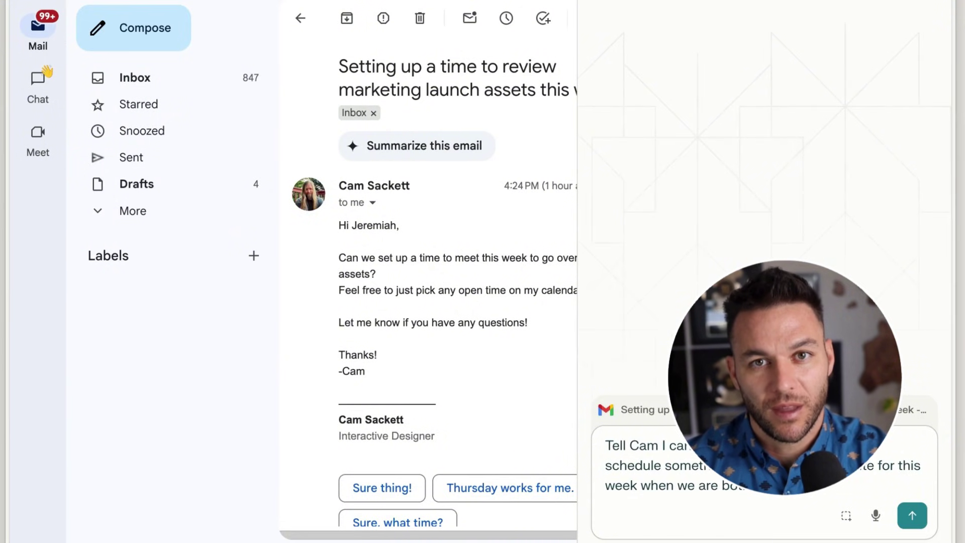
key(Return)
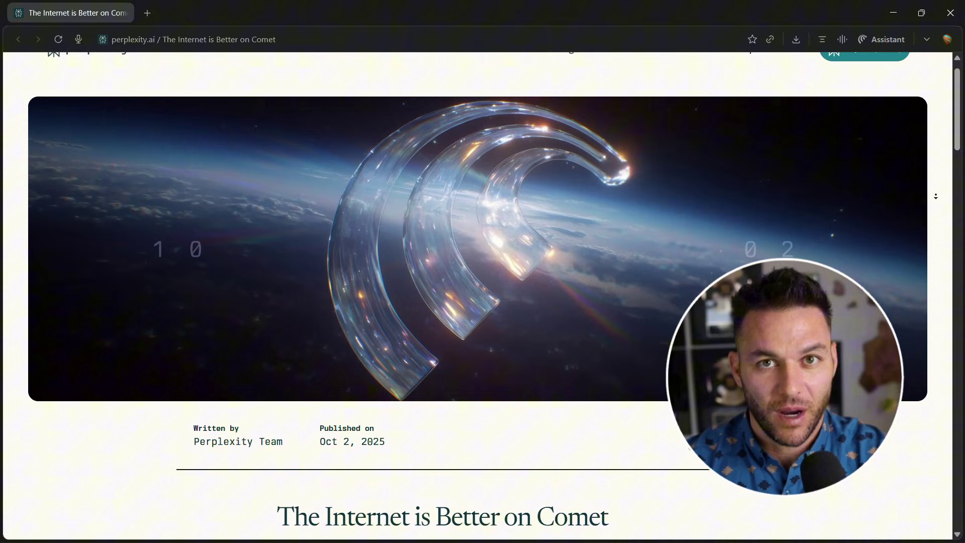
Scroll the Comet launch post and download page to show Mac, Windows and Android availability
scroll(936, 199, down, 2)
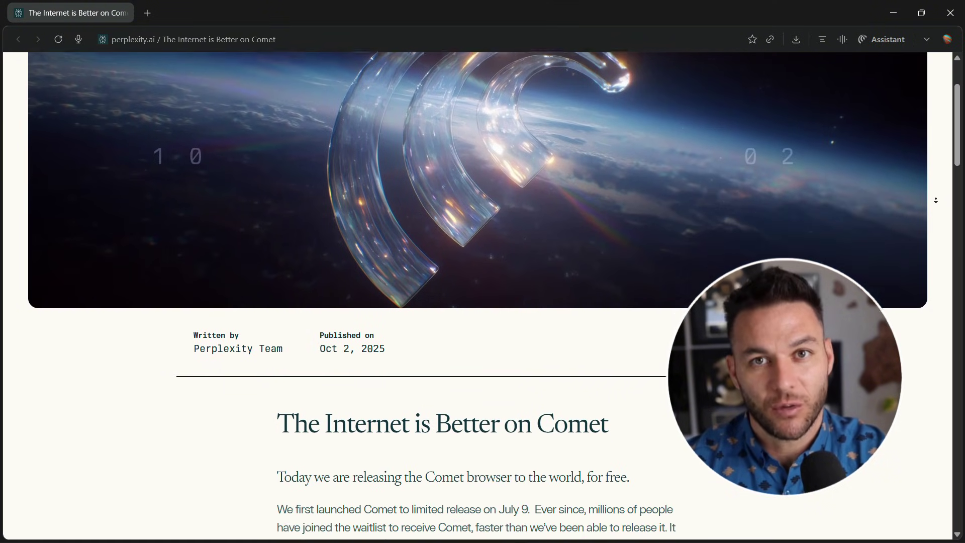
scroll(936, 200, down, 2)
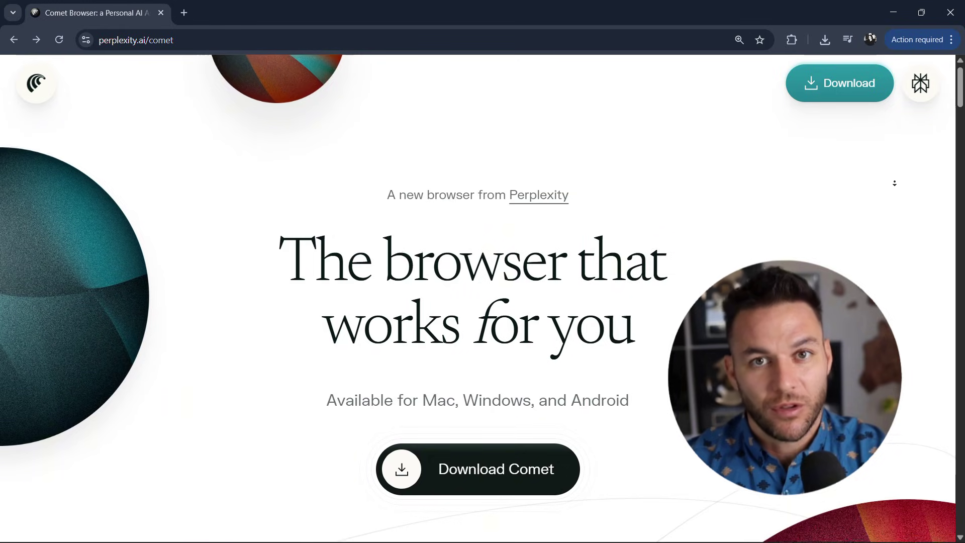
scroll(894, 189, down, 2)
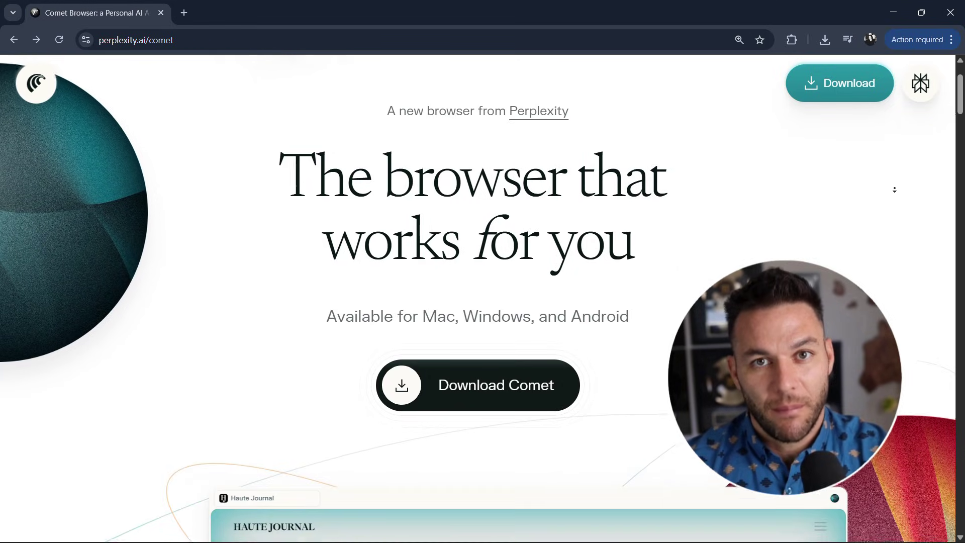
scroll(894, 190, down, 1)
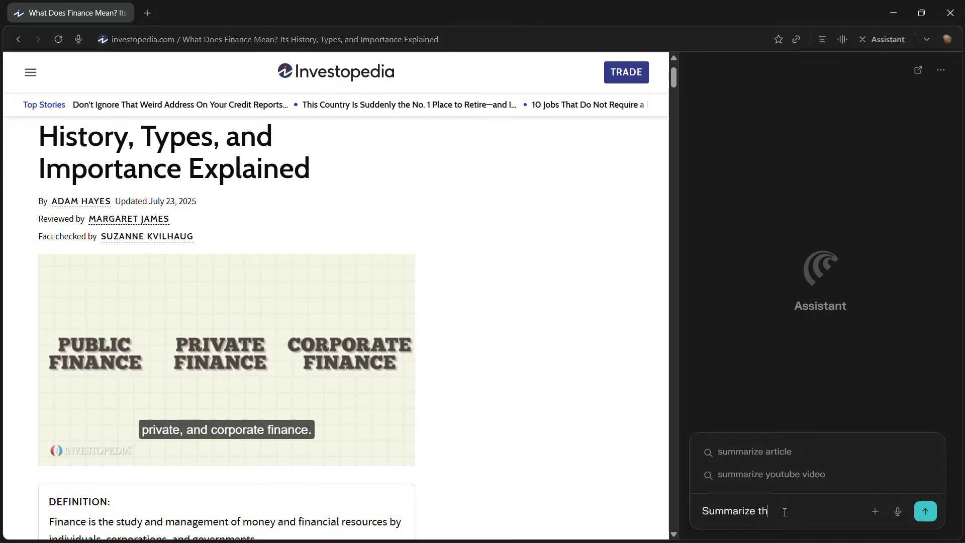
Have the assistant summarize the finance article, then cycle through the clothing store tabs for hoodie prices
text(is article)
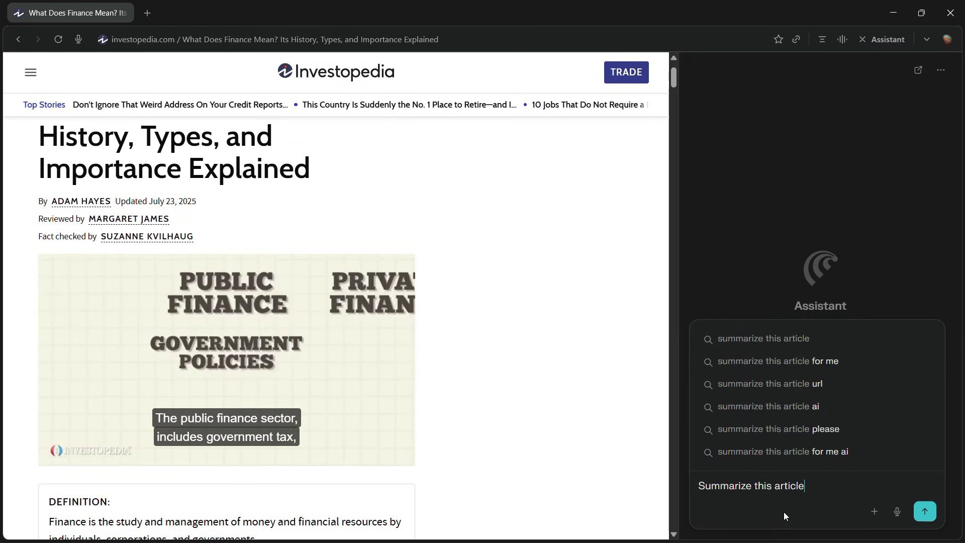
key(Return)
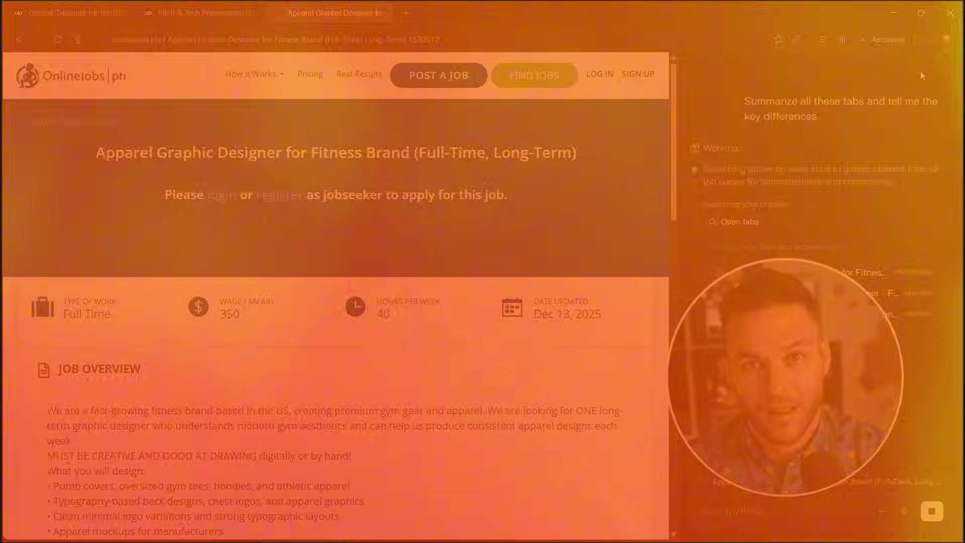
key(ctrl+Tab)
key(ctrl+Tab)
key(ctrl+Tab)
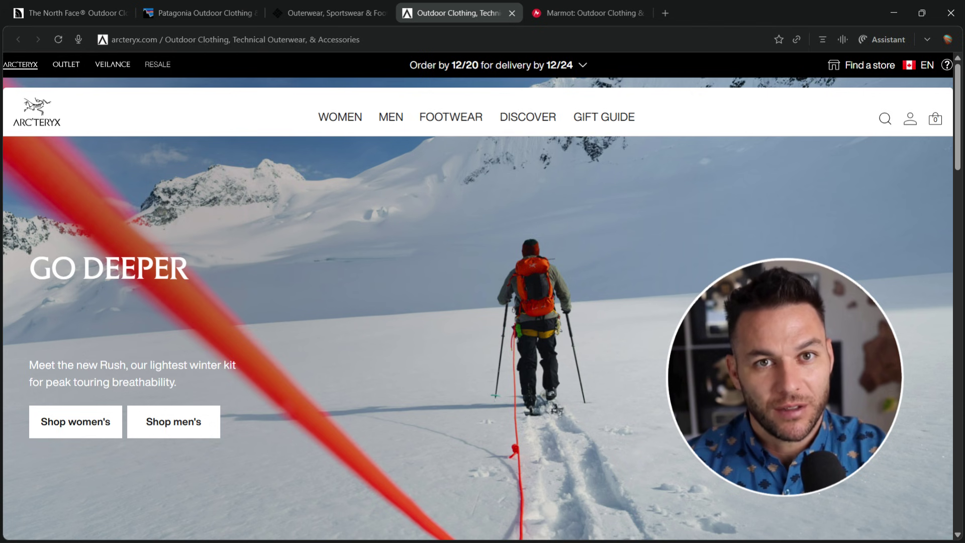
key(ctrl+Tab)
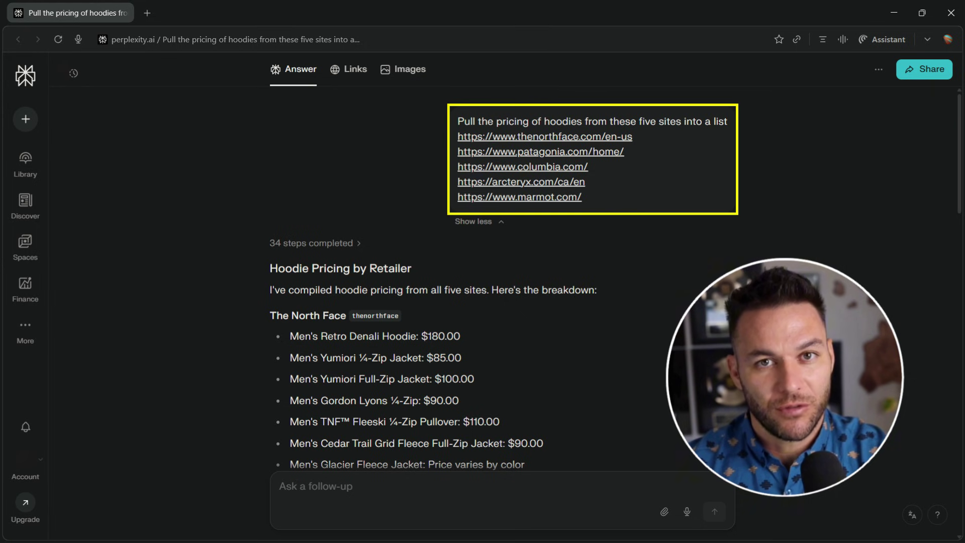
middle_click(875, 213)
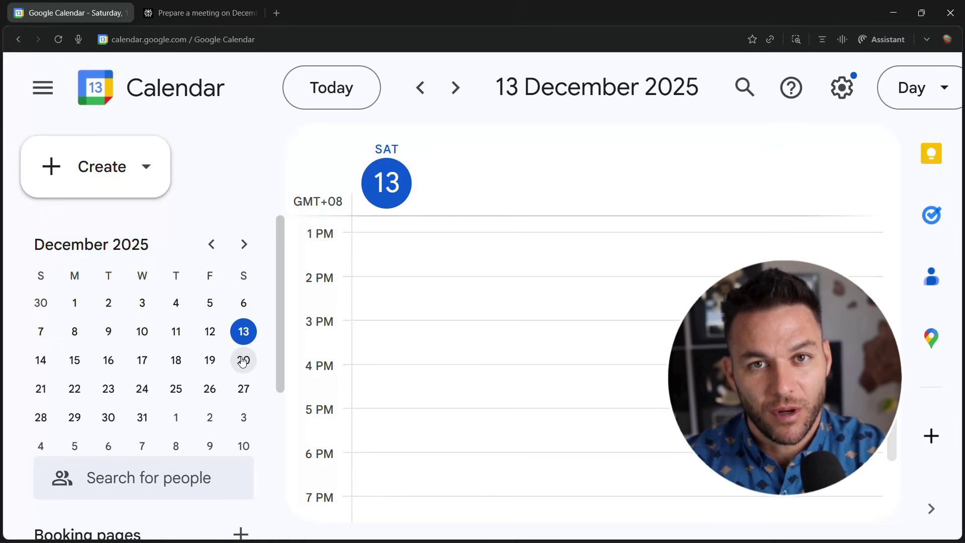
Show Saturday 20 December in the mini calendar to confirm the 3:00–4:00 PM meeting
click(242, 360)
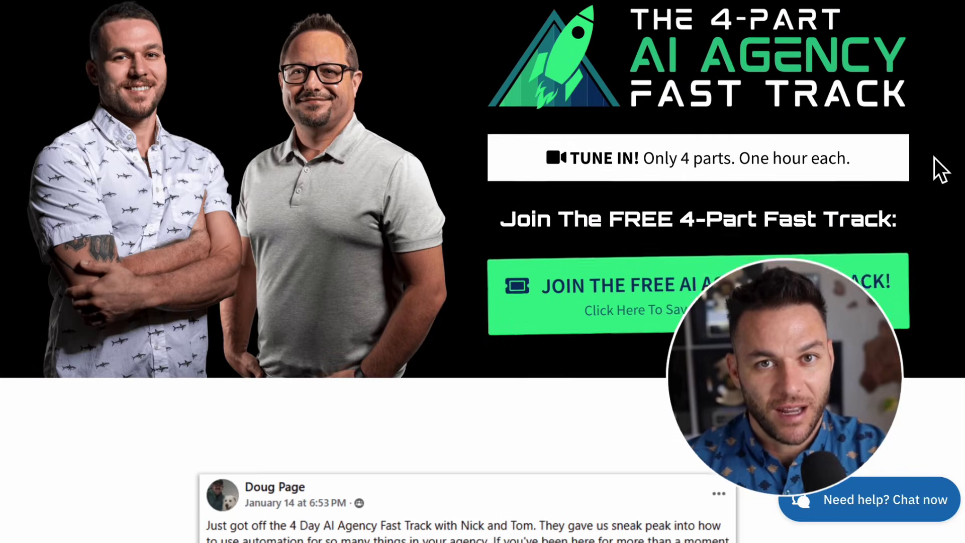
scroll(933, 158, down, 5)
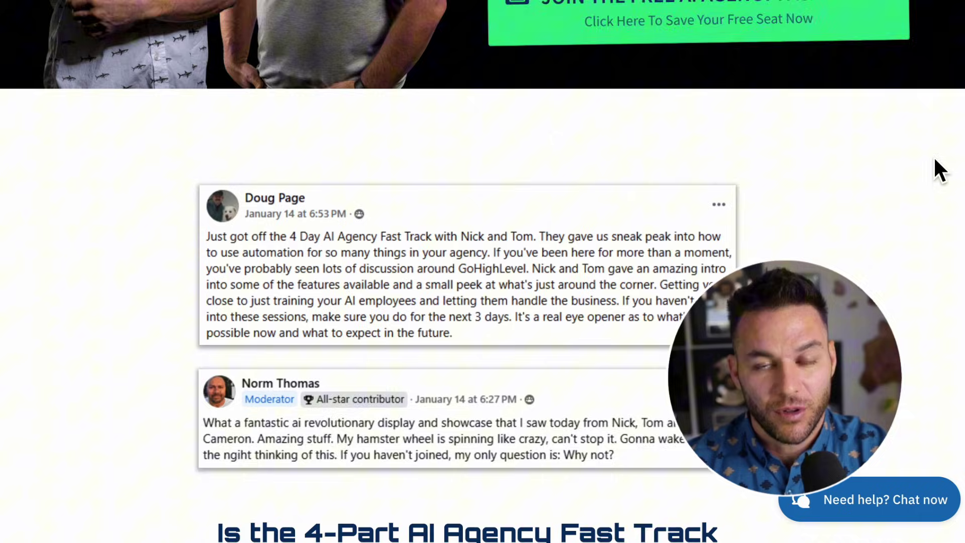
scroll(935, 159, down, 5)
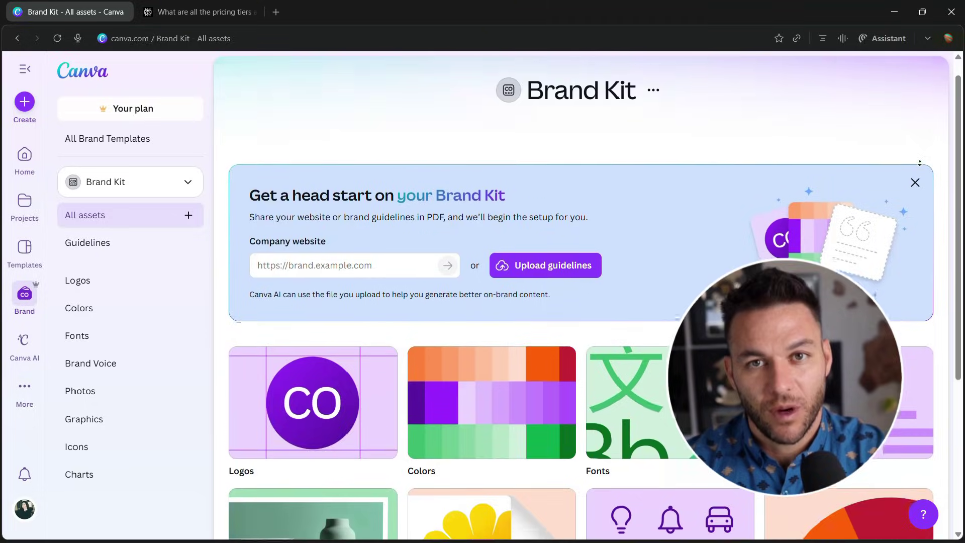
Scroll through the Brand Kit's logos, colours and fonts
scroll(919, 163, down, 2)
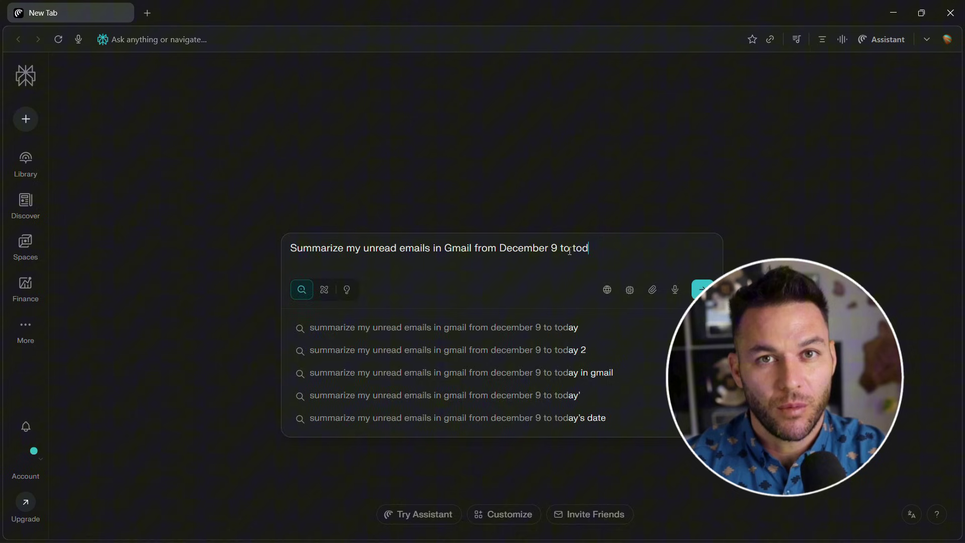
Submit the unread-email summary request and add Google Meet to the December 18 2:00 PM meeting
text(ay.)
key(Return)
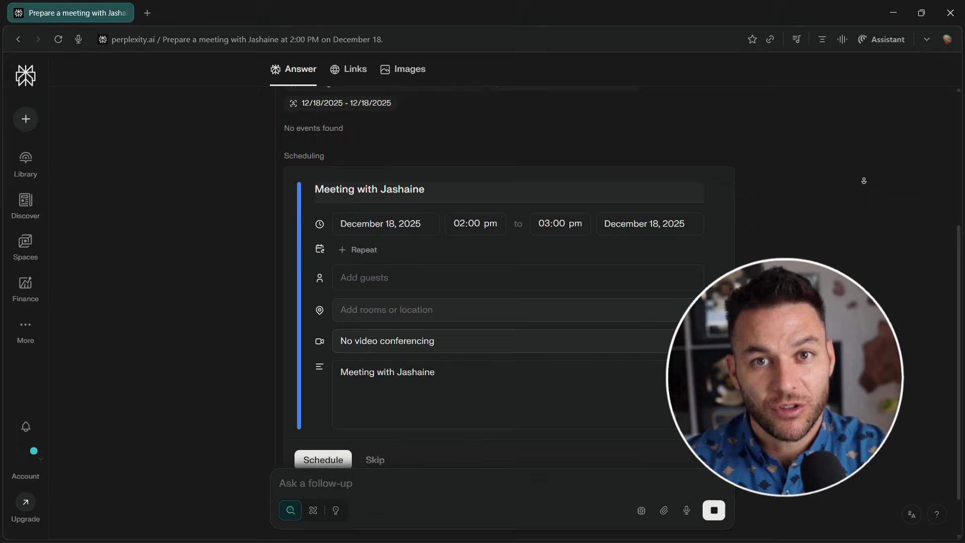
click(691, 288)
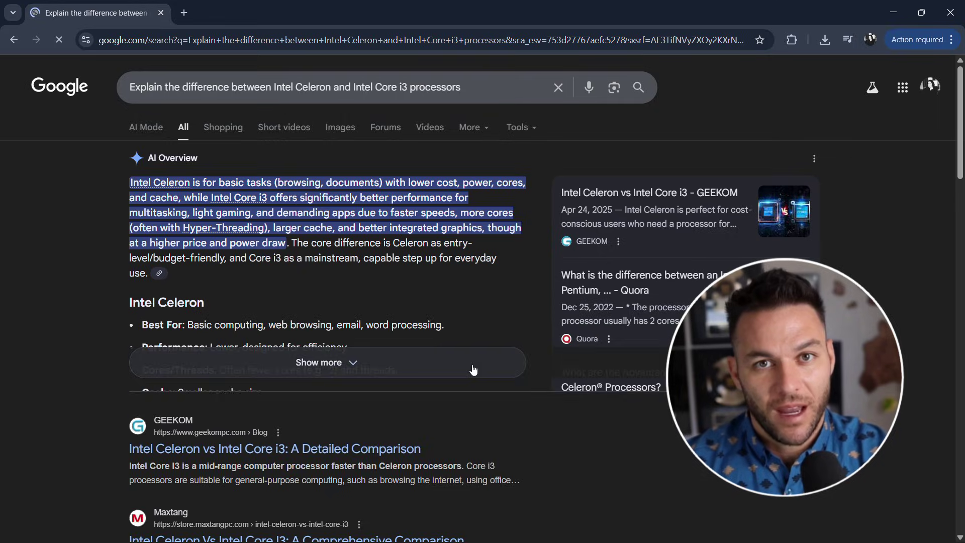
Expand the full Google AI Overview with 'Show more'
click(474, 369)
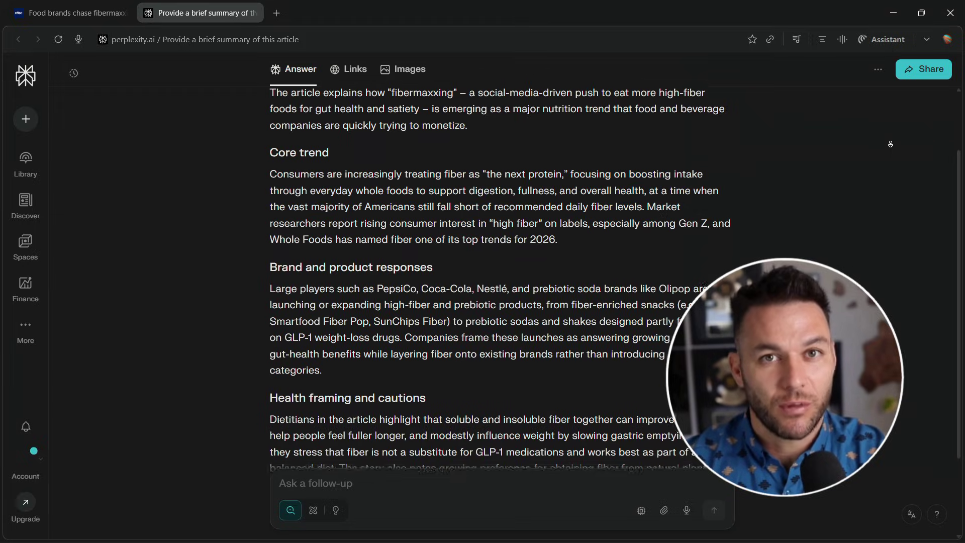
Scroll through the finished article summary in the Perplexity tab
scroll(890, 144, down, 3)
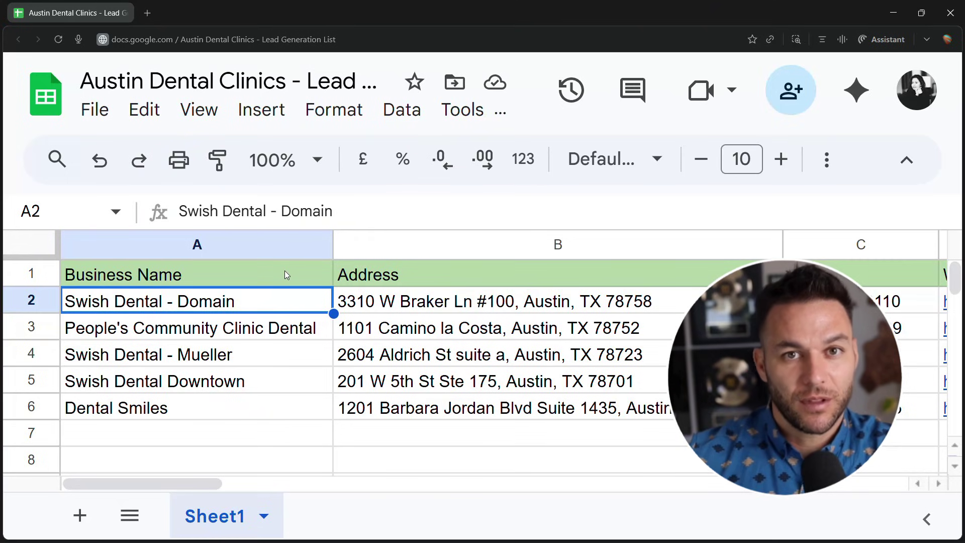
Step down the Austin clinic list to Swish Dental - Mueller, then across to the Dental Smiles phone number
key(Down)
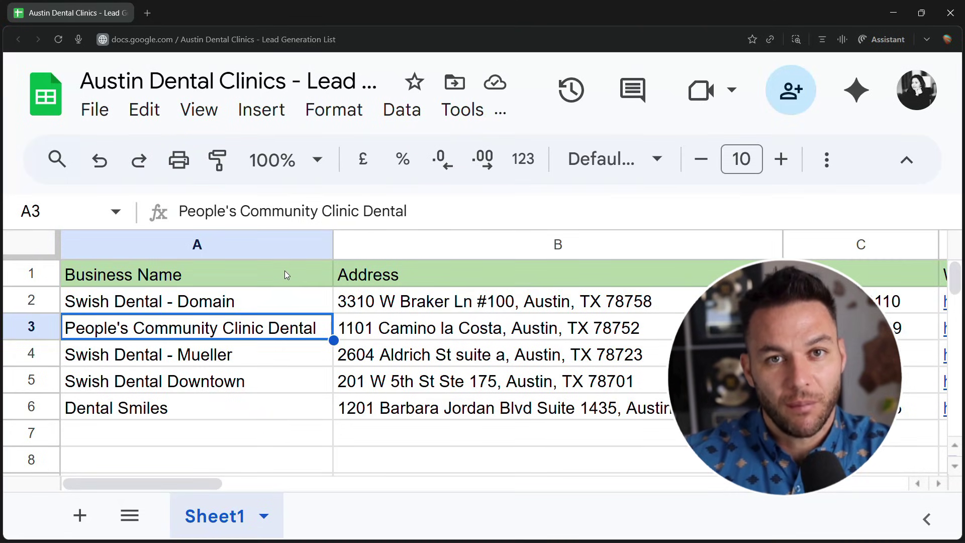
key(Down)
key(Down)
key(Down)
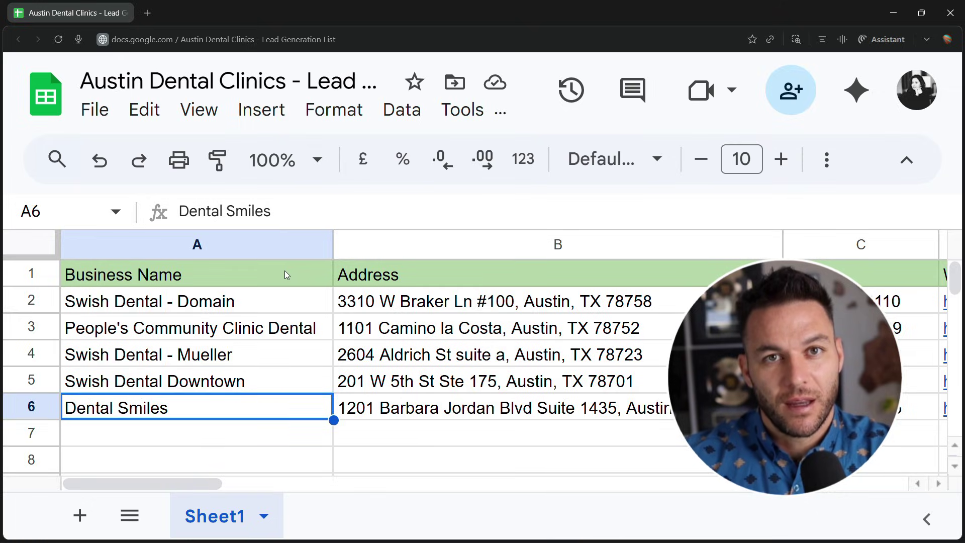
key(Right)
key(Right)
key(Right)
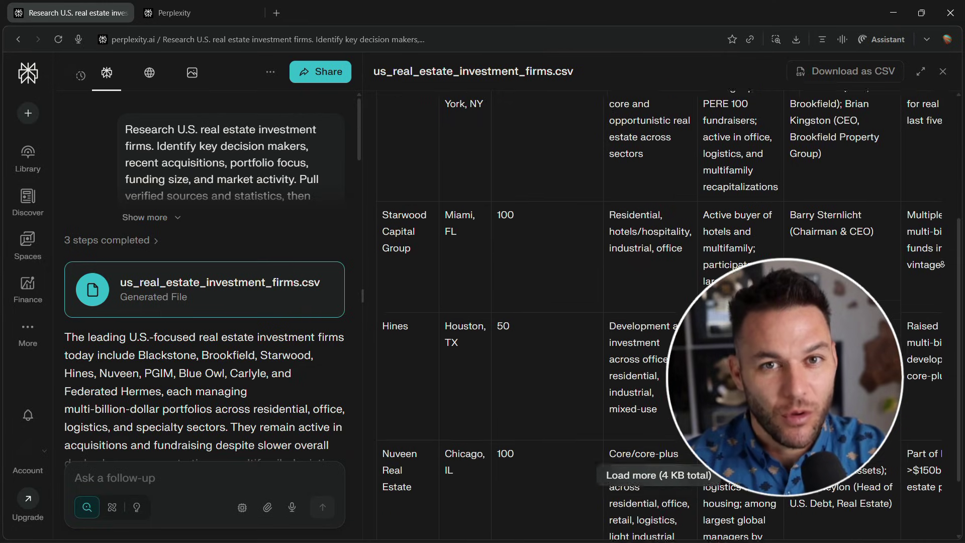
Scroll through the research answer on U.S. real estate investment firms and their decision makers
scroll(942, 265, down, 3)
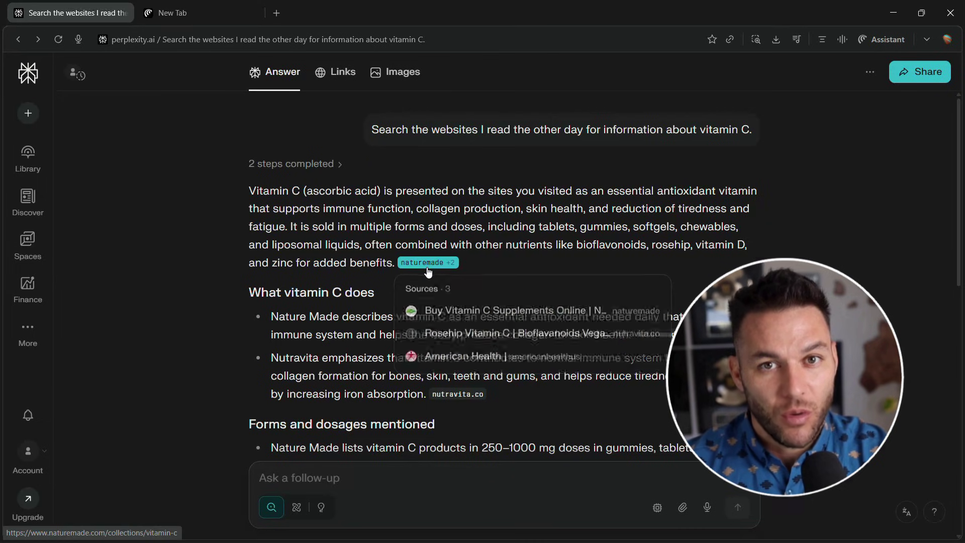
Visit the Nature Made citation, return to the vitamin C answer, then open the nutravita.co source
click(427, 267)
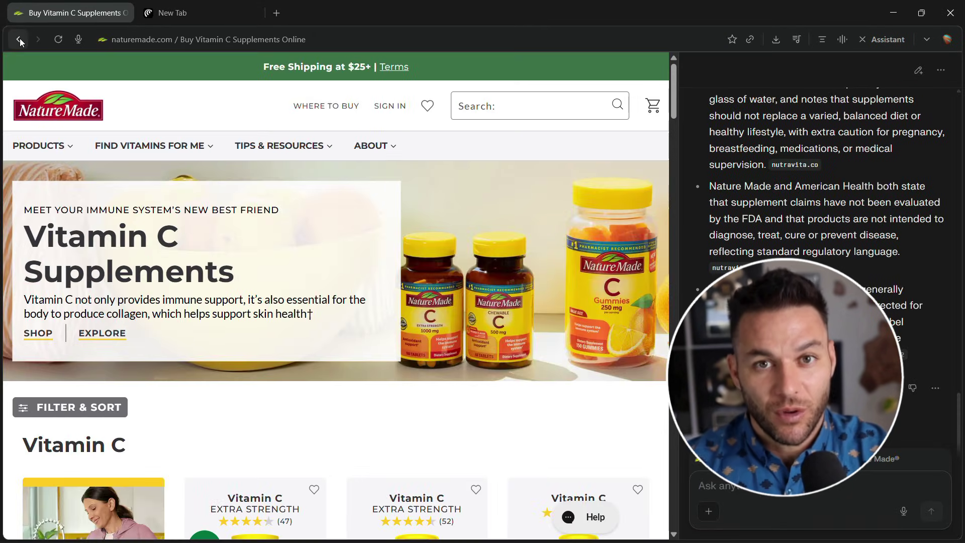
click(19, 38)
scroll(510, 290, down, 1)
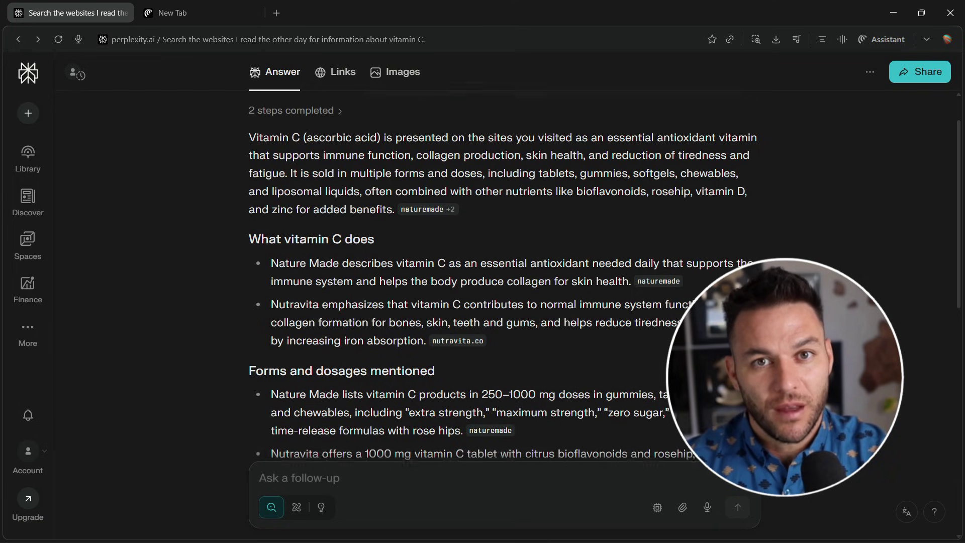
click(482, 335)
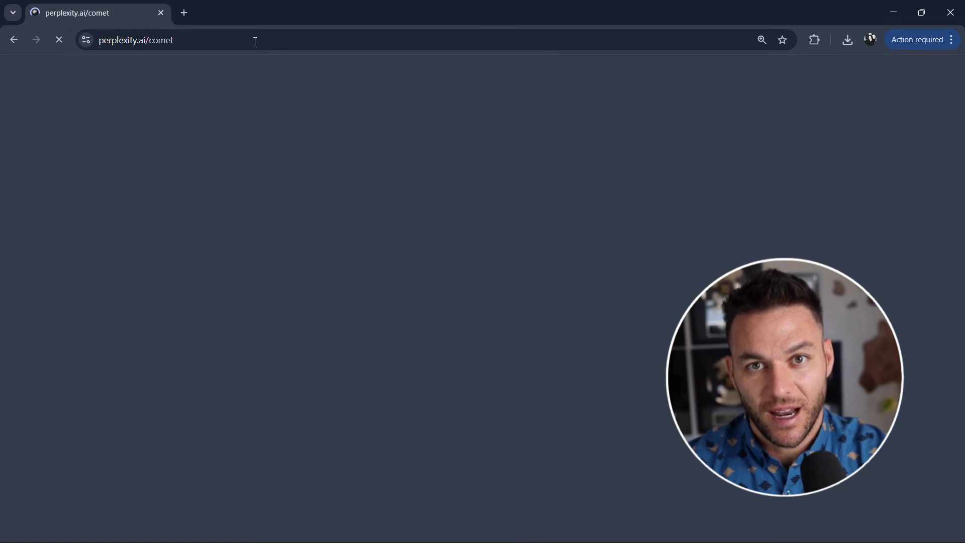
Download the Comet installer from perplexity.ai/comet and launch the newly installed browser
scroll(854, 209, down, 1)
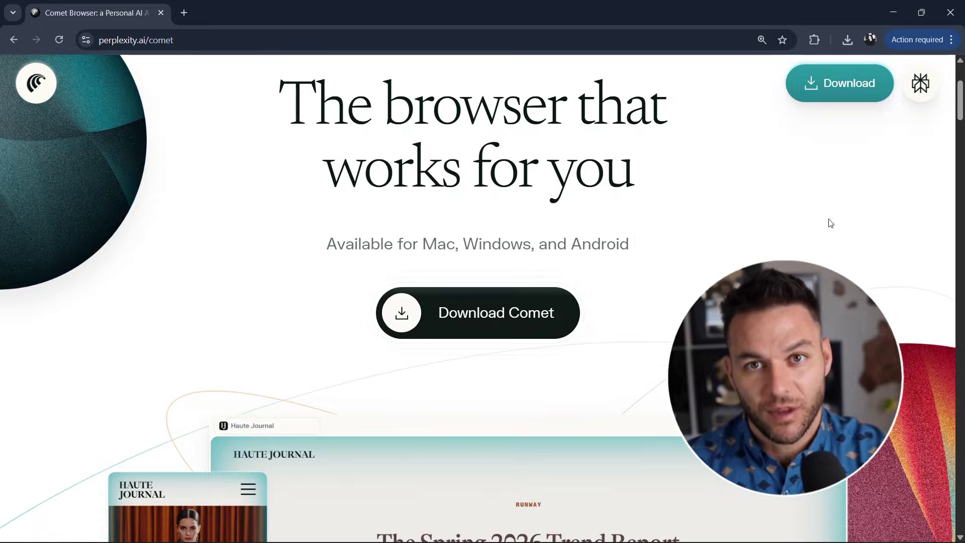
click(521, 321)
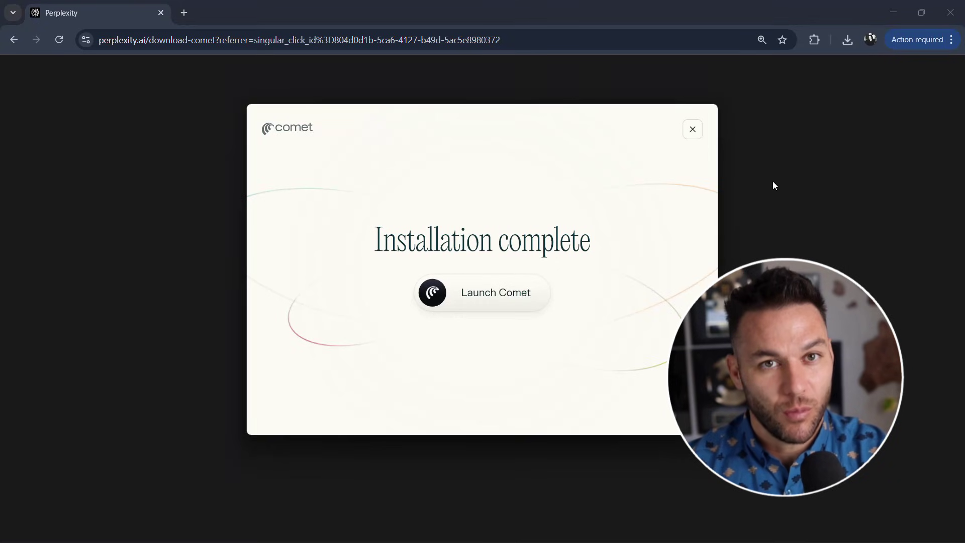
click(511, 296)
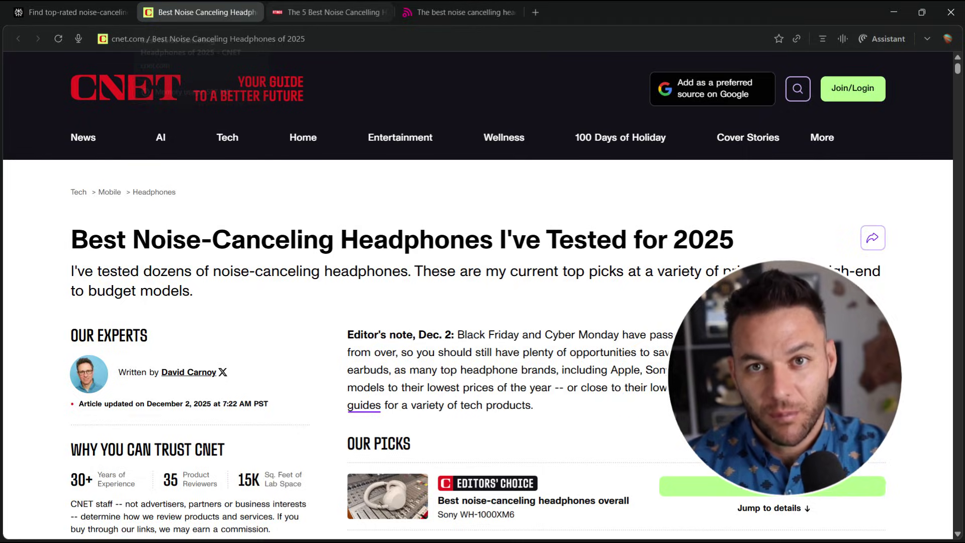
Cycle through the open headphone review tabs and autoscroll the recommendations answer
key(ctrl+Tab)
key(ctrl+Tab)
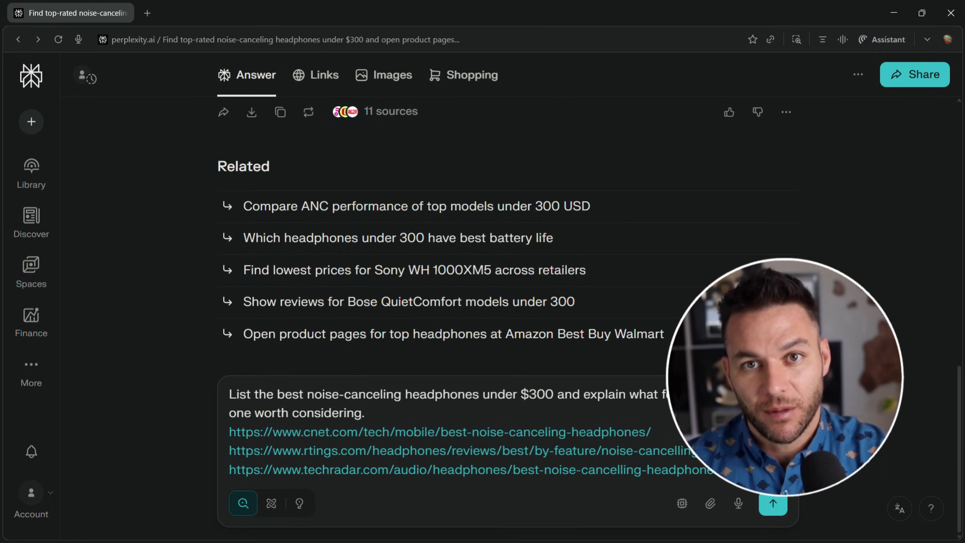
middle_click(868, 182)
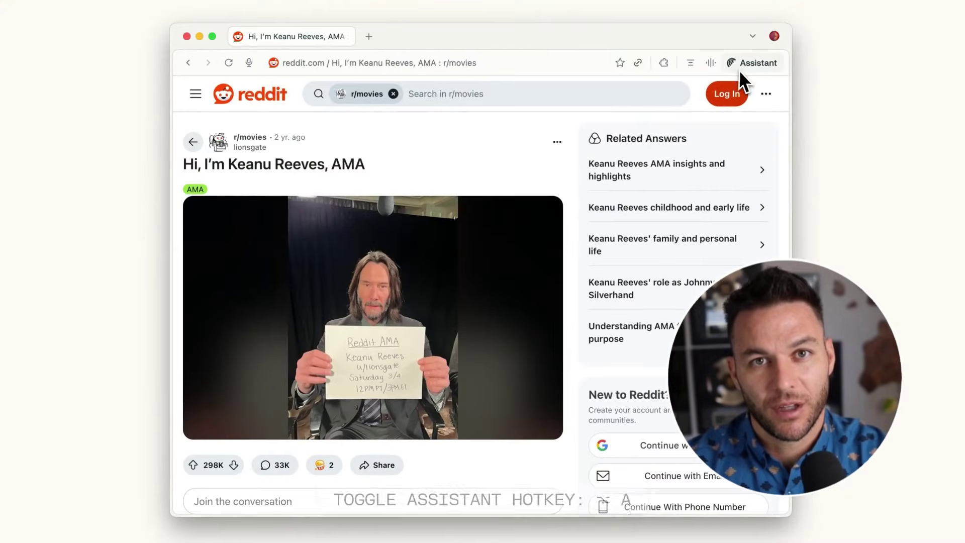
Ask the assistant 'Summarize all the answers in this AMA'
text(Summarize all the answe)
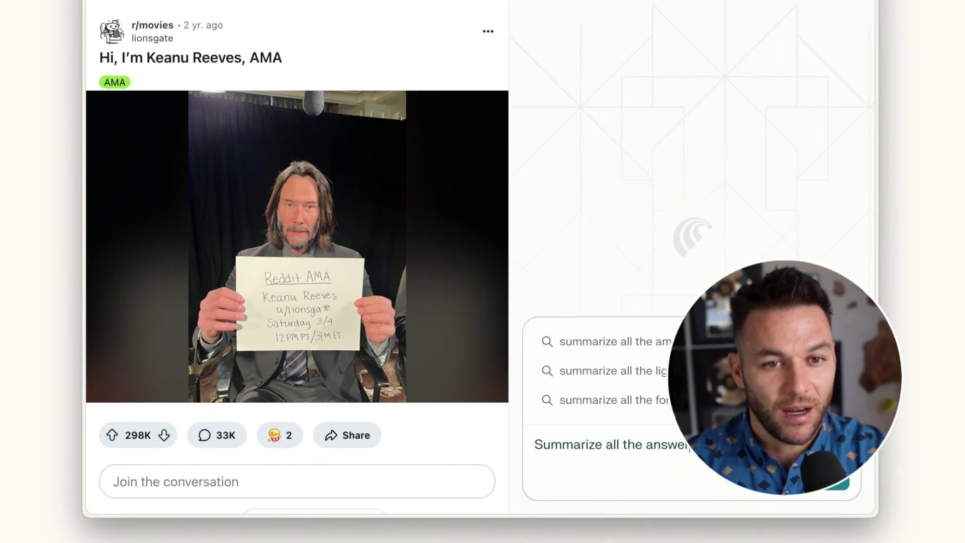
text(rs in this AMA)
key(Return)
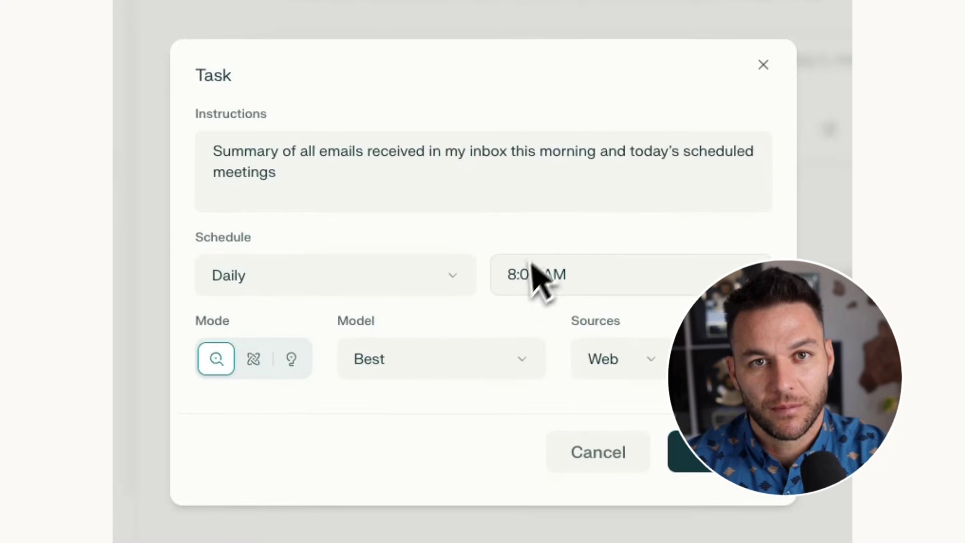
Change the daily summary task's run time to 8:30 AM and save it
click(608, 281)
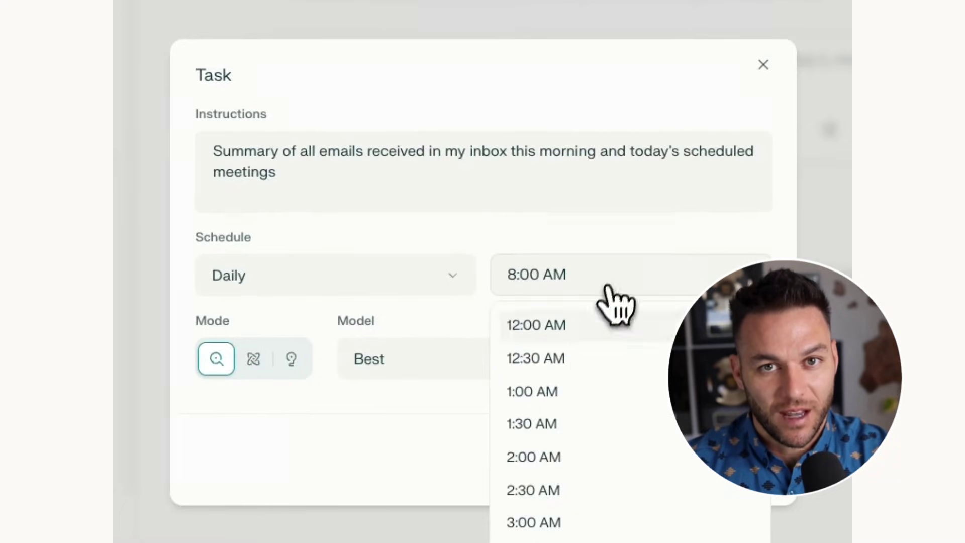
scroll(566, 439, down, 8)
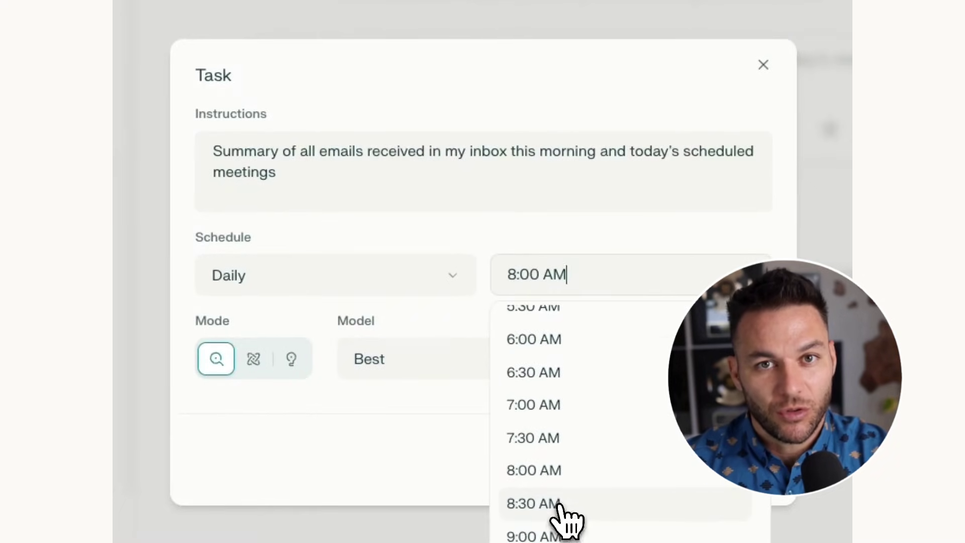
click(534, 503)
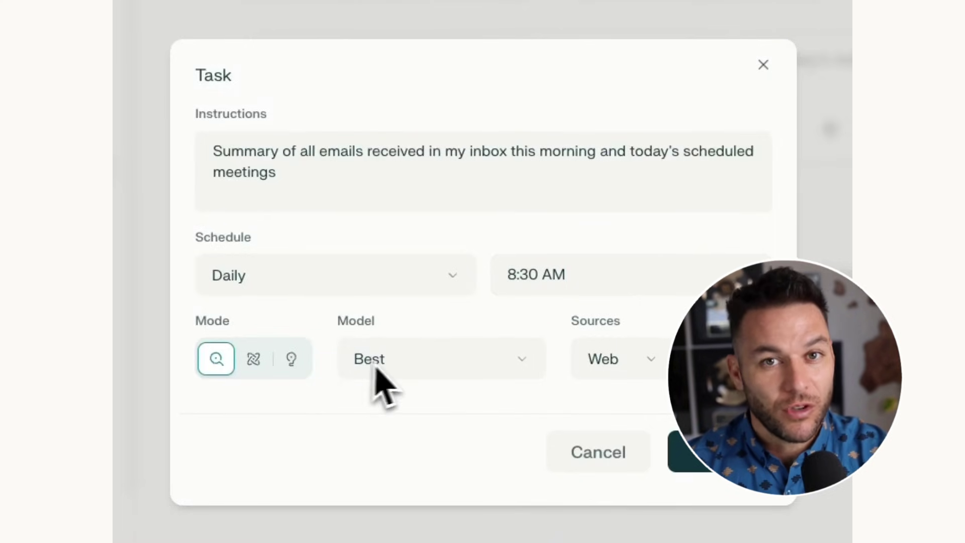
click(702, 461)
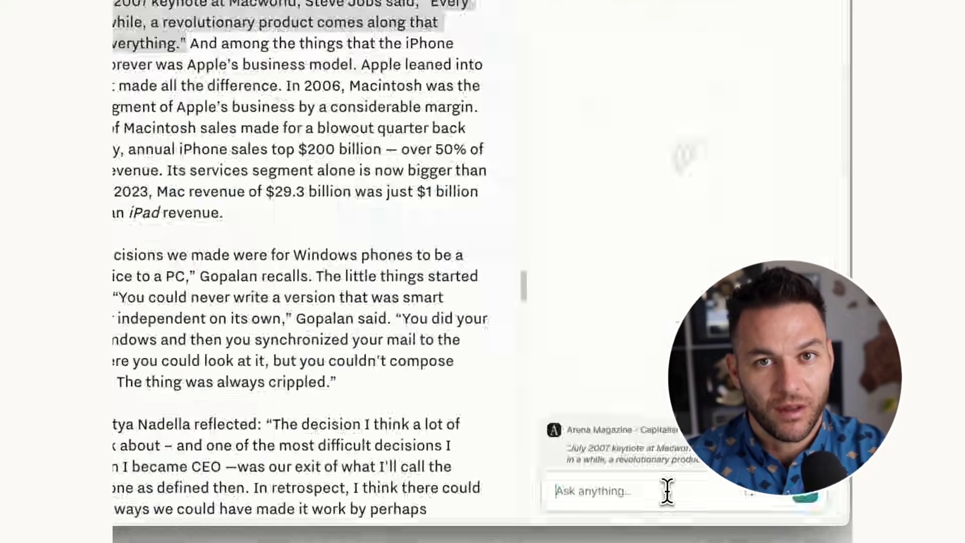
Ask the assistant to 'find and open this keynote on youtube' and scroll the response
text(fin)
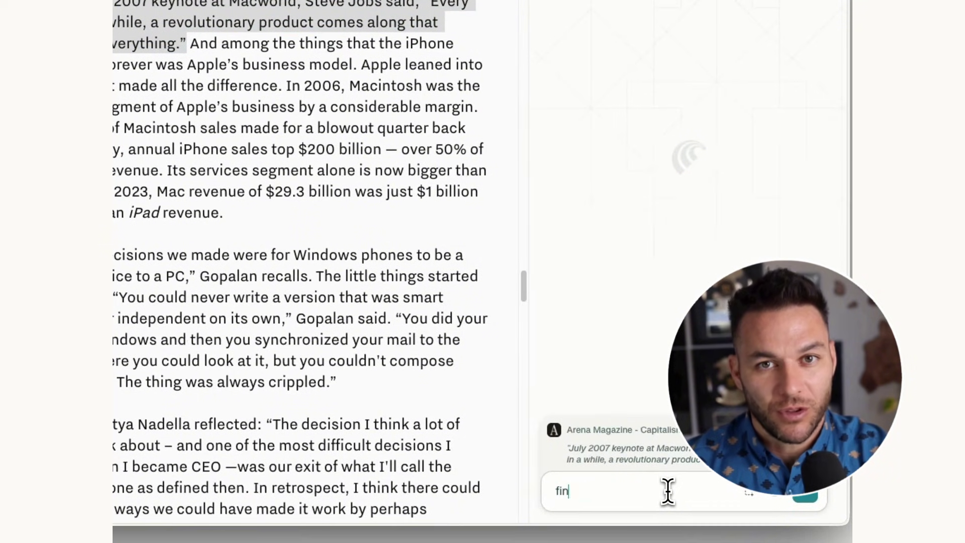
text(d and open this keynote on youtube)
key(Return)
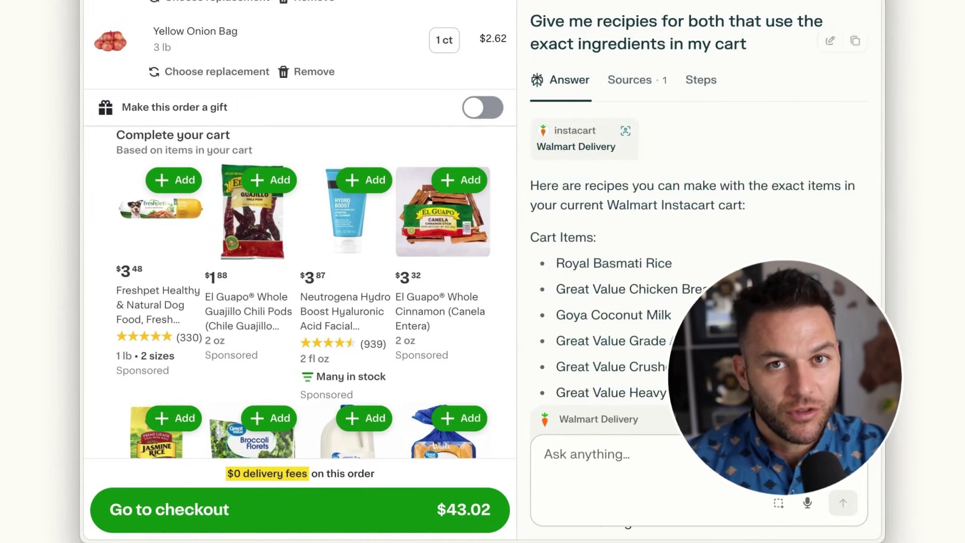
scroll(797, 22, down, 6)
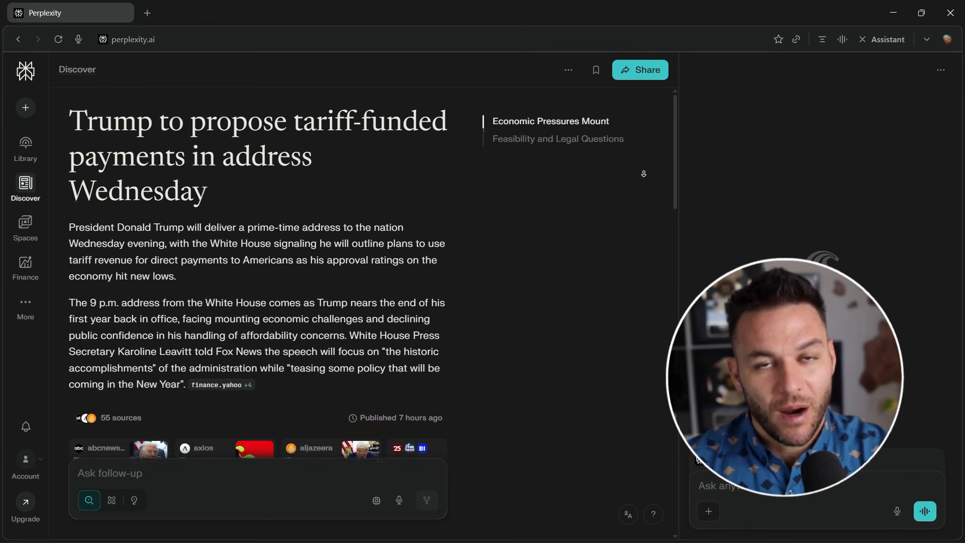
Autoscroll the Comet download page in Google Chrome
middle_click(643, 182)
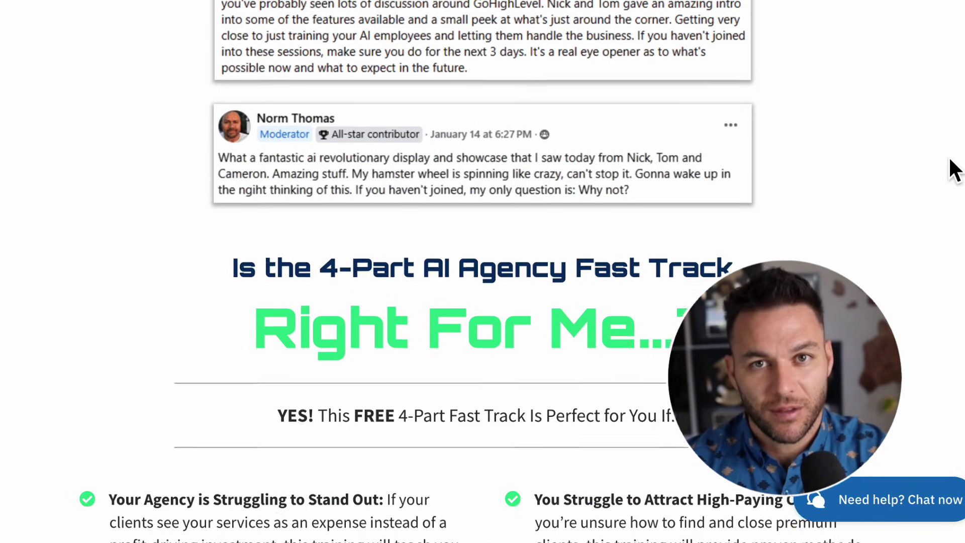
scroll(955, 168, down, 5)
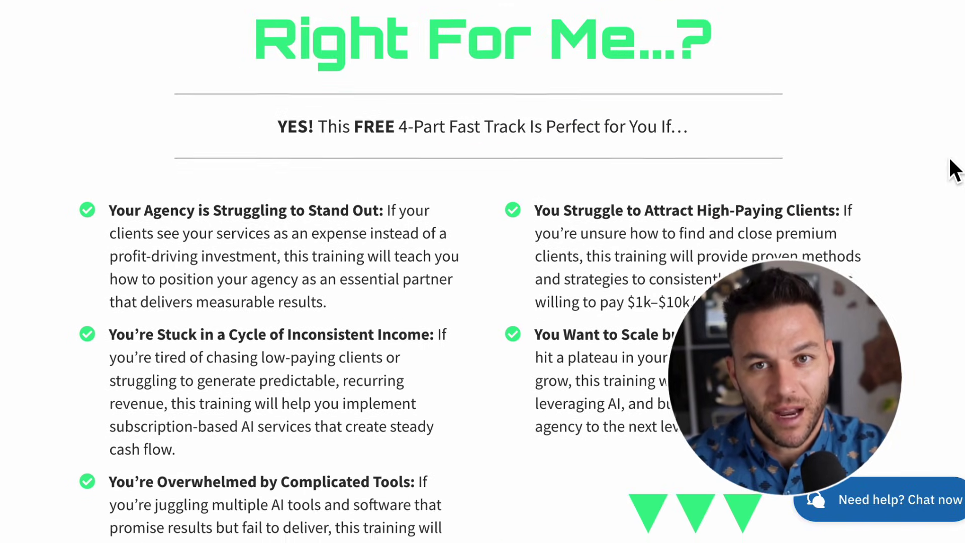
scroll(954, 168, down, 5)
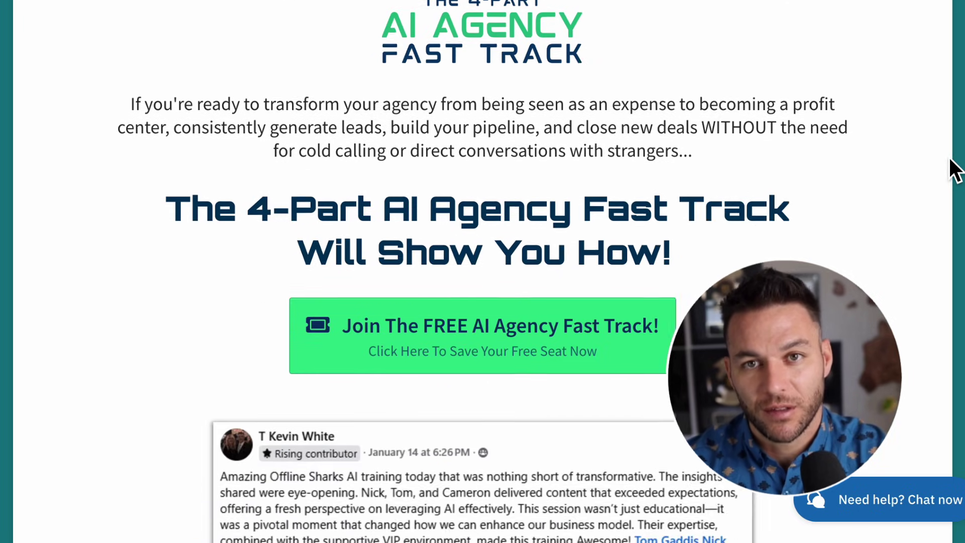
scroll(955, 168, down, 5)
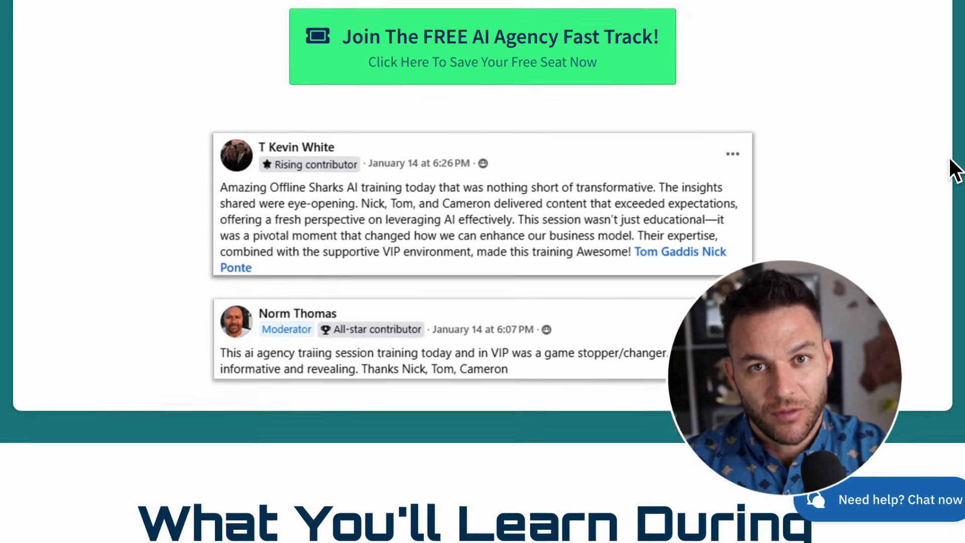
scroll(955, 171, down, 2)
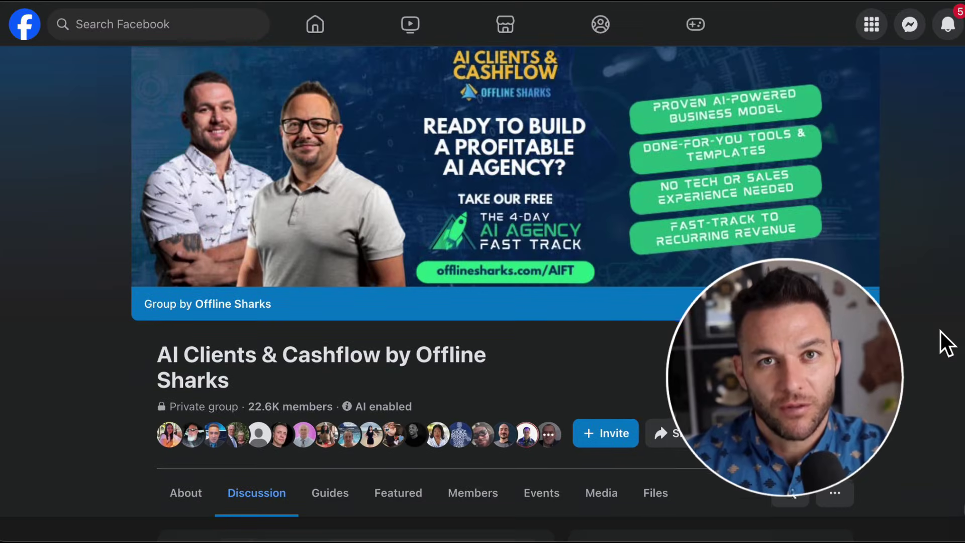
scroll(940, 331, down, 1)
scroll(940, 331, down, 5)
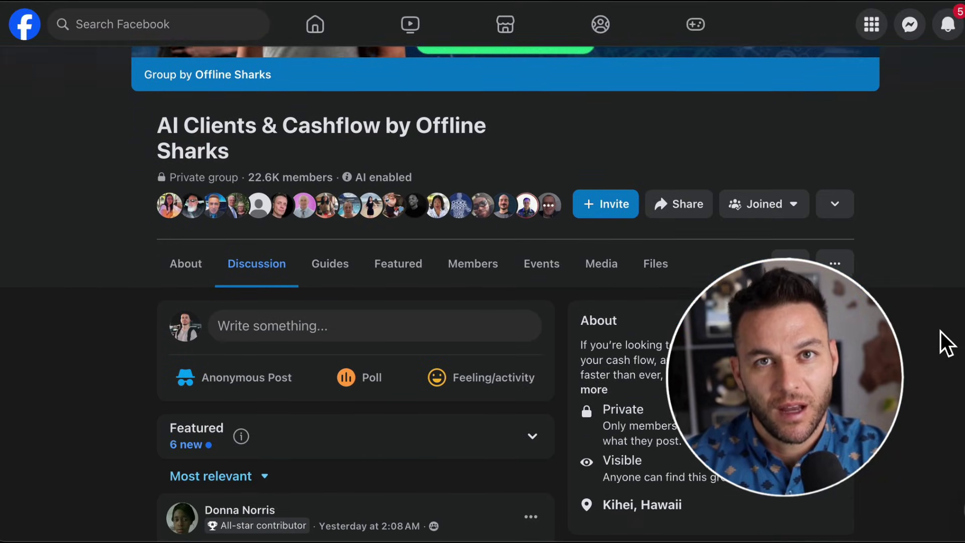
scroll(939, 331, down, 5)
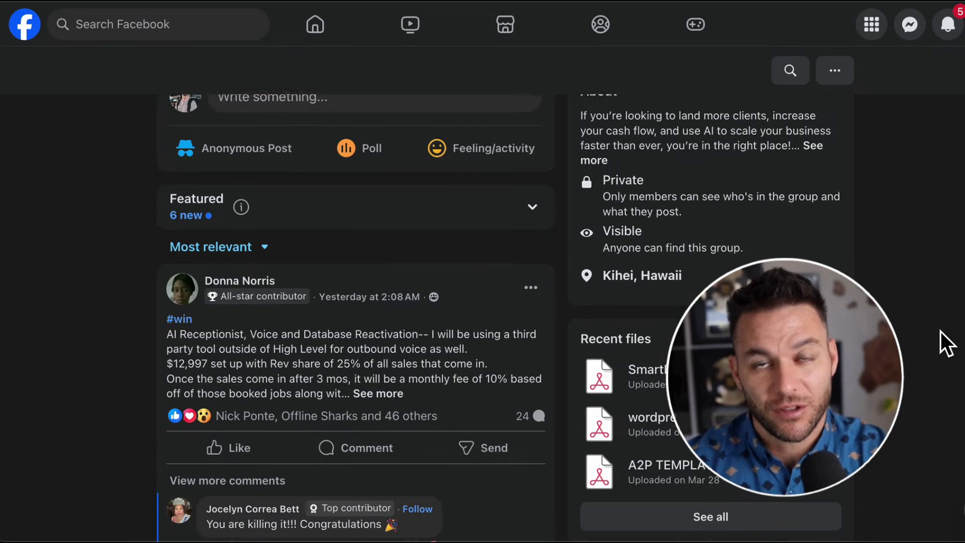
scroll(939, 331, down, 4)
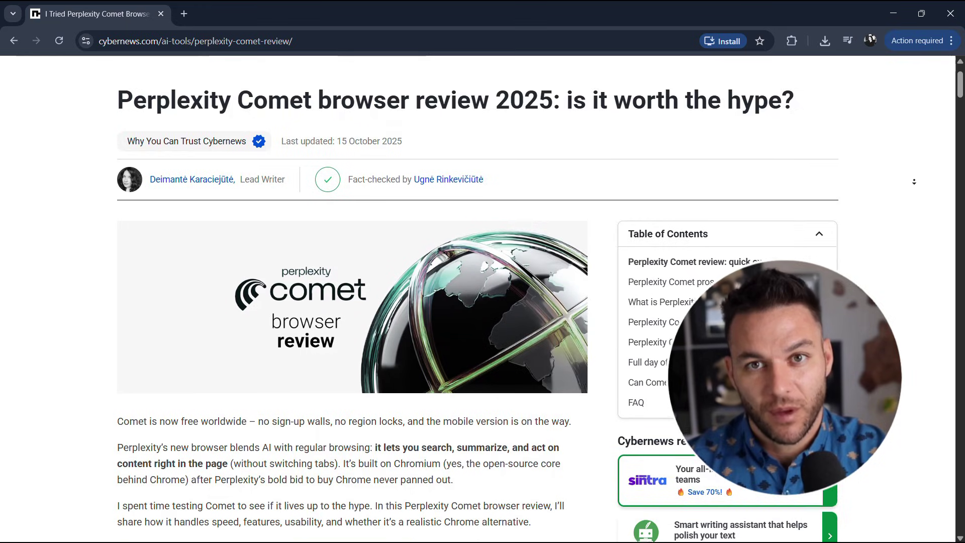
scroll(913, 181, down, 3)
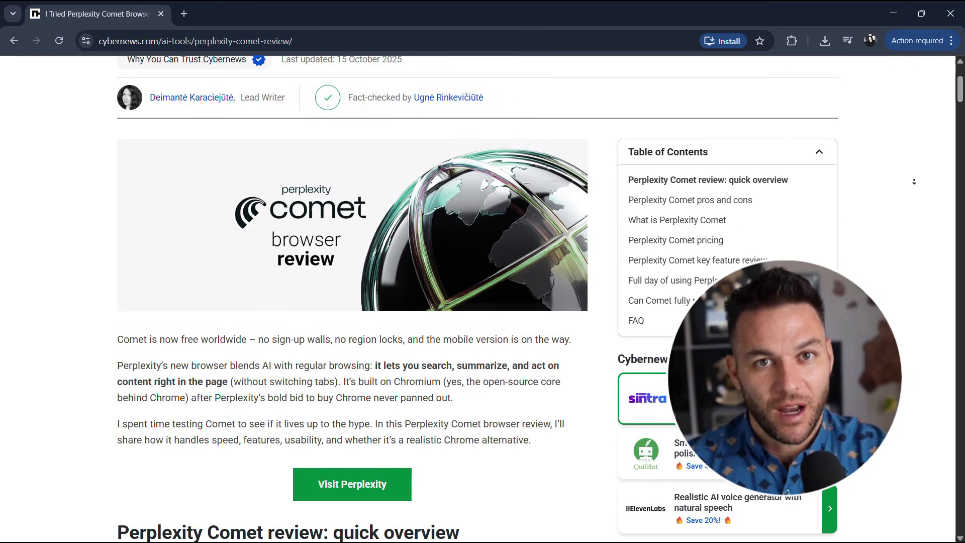
scroll(915, 184, down, 3)
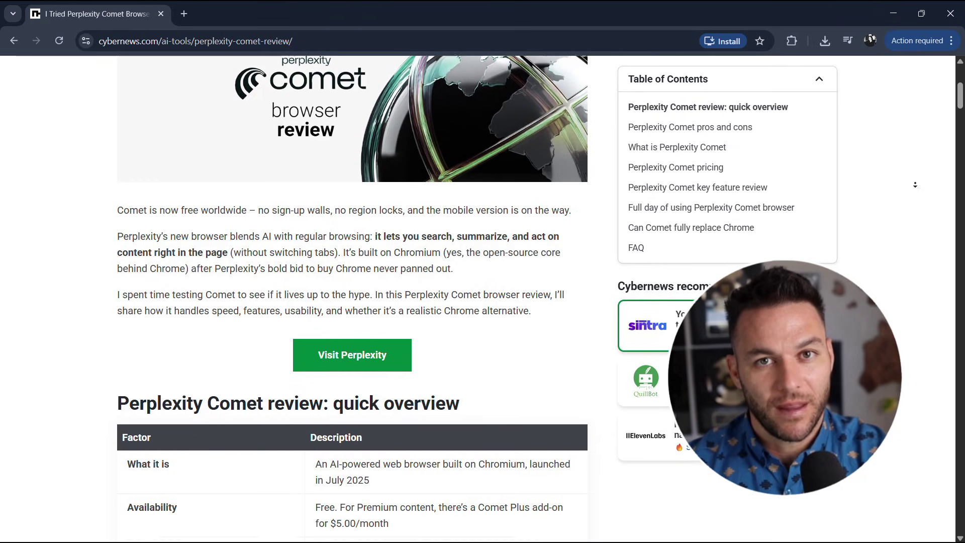
scroll(915, 184, down, 5)
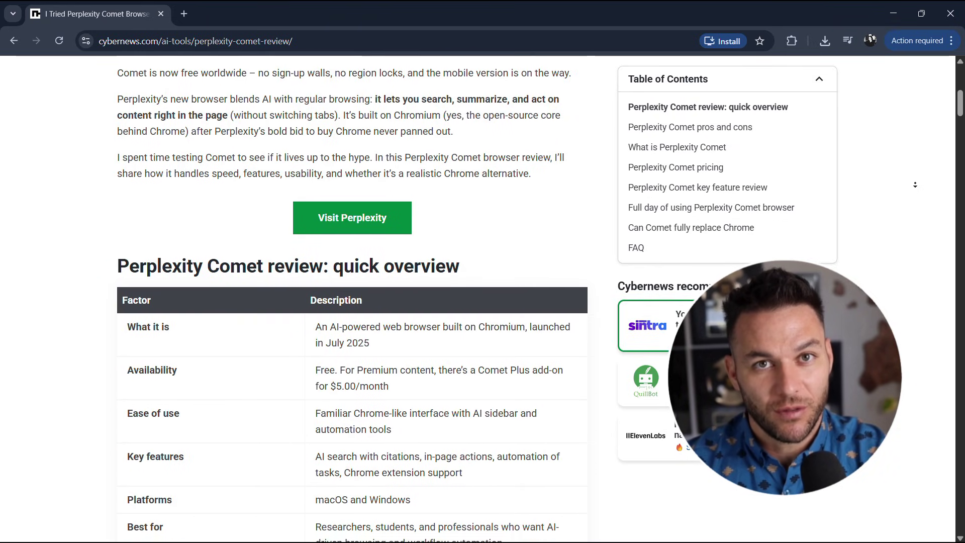
scroll(915, 184, down, 3)
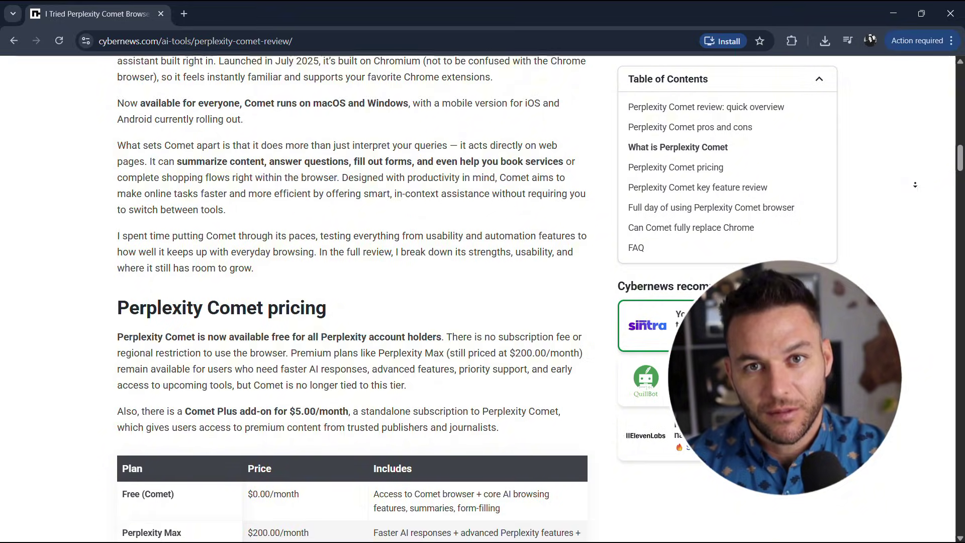
scroll(914, 185, down, 3)
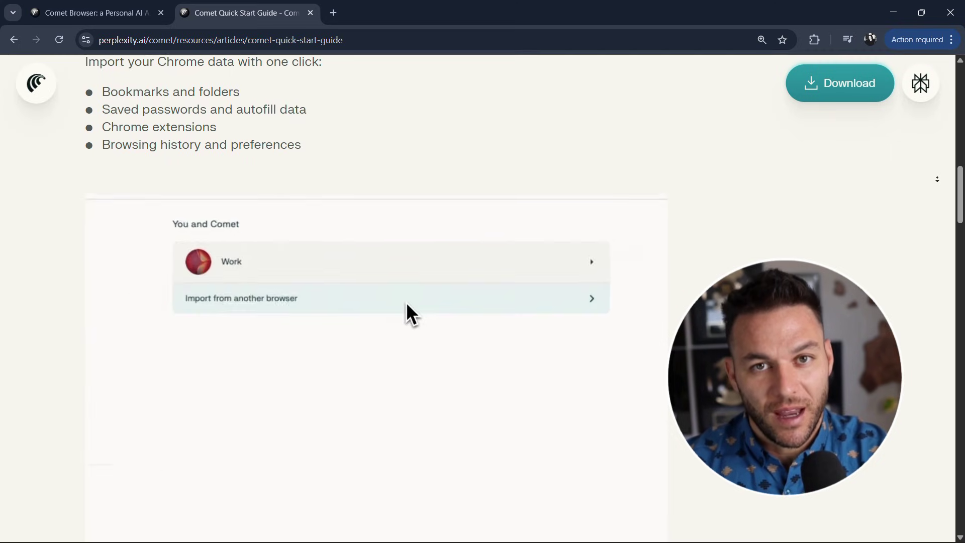
scroll(937, 180, down, 8)
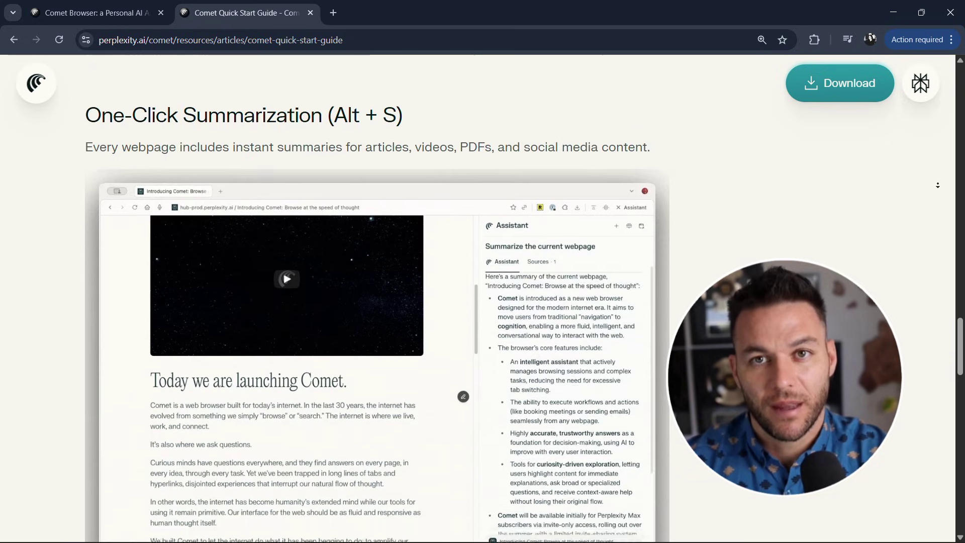
scroll(937, 185, down, 4)
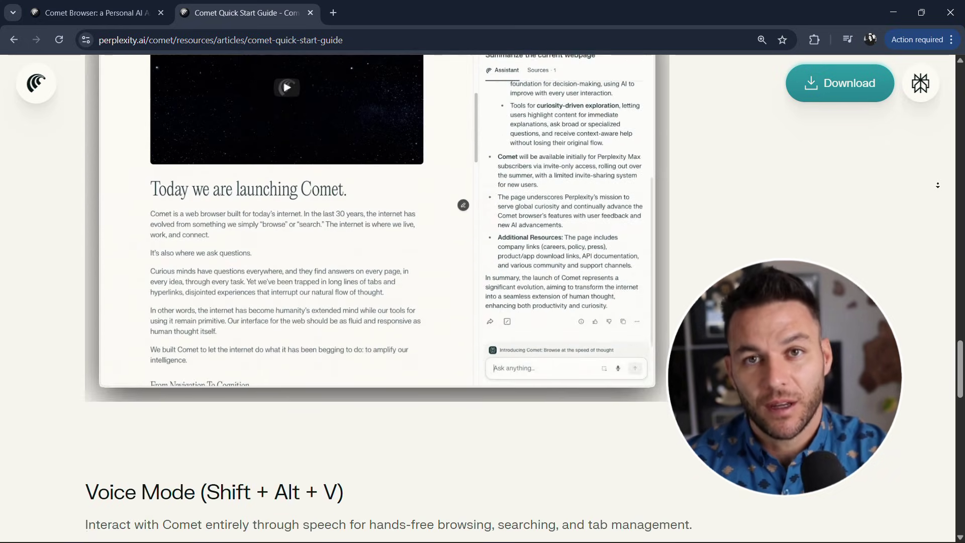
scroll(937, 184, down, 4)
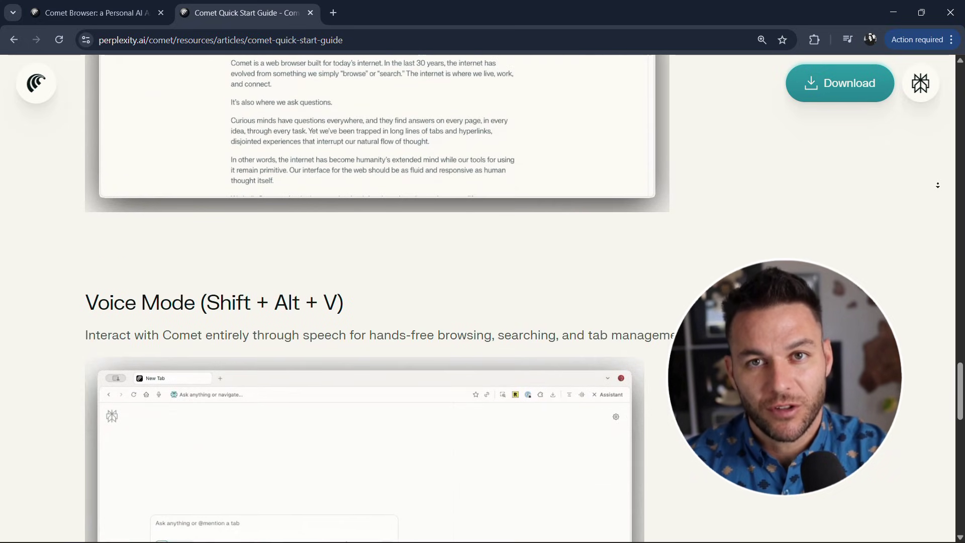